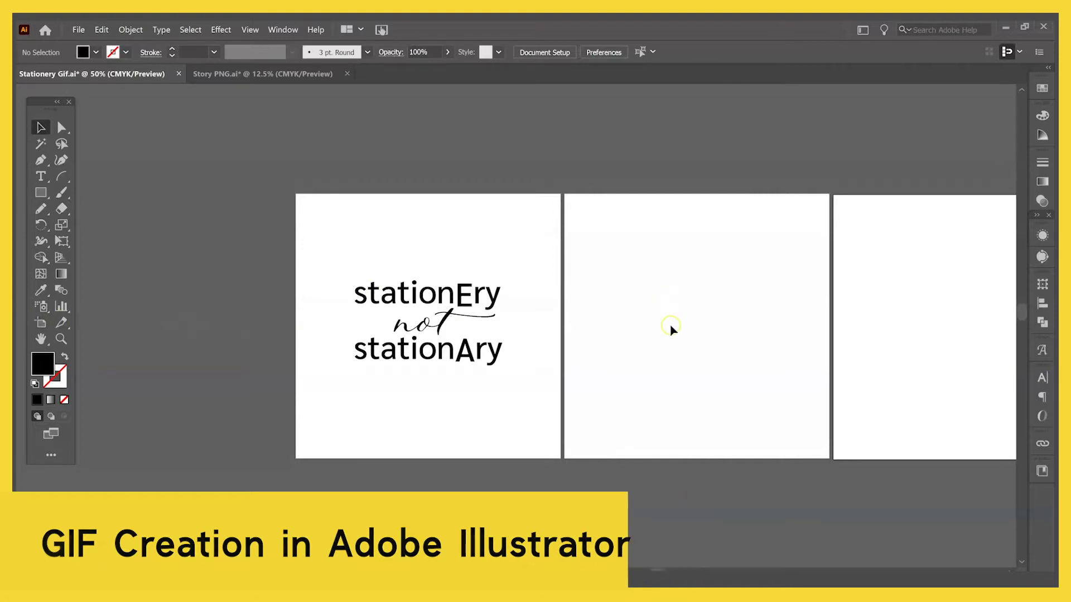
Select and copy the 'stationEry not stationAry' text on the first artboard
{"action": "scroll", "coordinate": [673, 330], "scroll_direction": "right", "scroll_amount": 5}
{"action": "scroll", "coordinate": [673, 330], "scroll_direction": "right", "scroll_amount": 6}
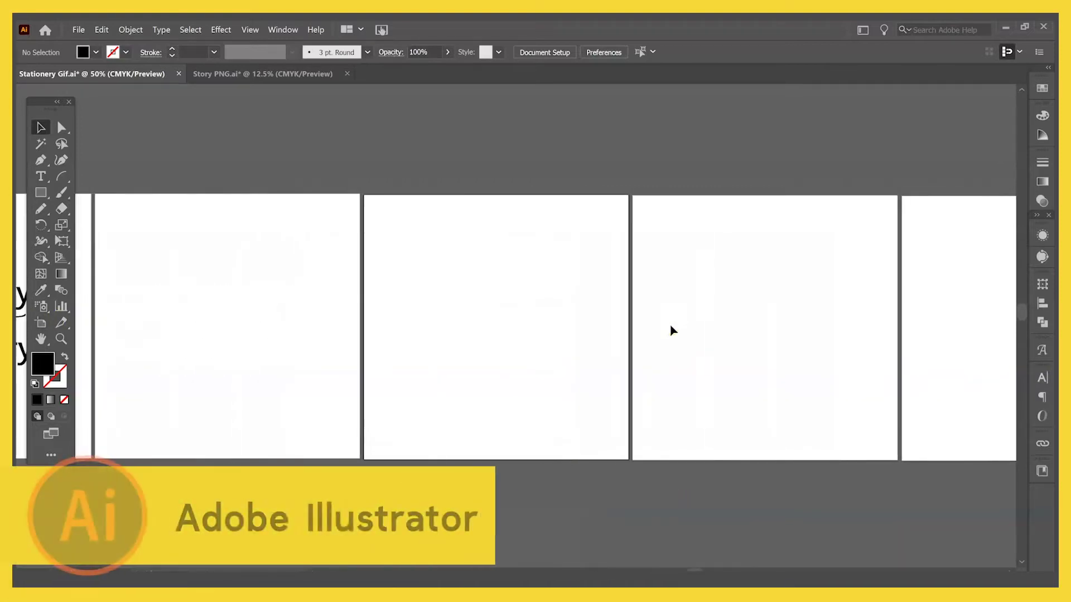
{"action": "scroll", "coordinate": [673, 330], "scroll_direction": "left", "scroll_amount": 8}
{"action": "scroll", "coordinate": [672, 330], "scroll_direction": "left", "scroll_amount": 3}
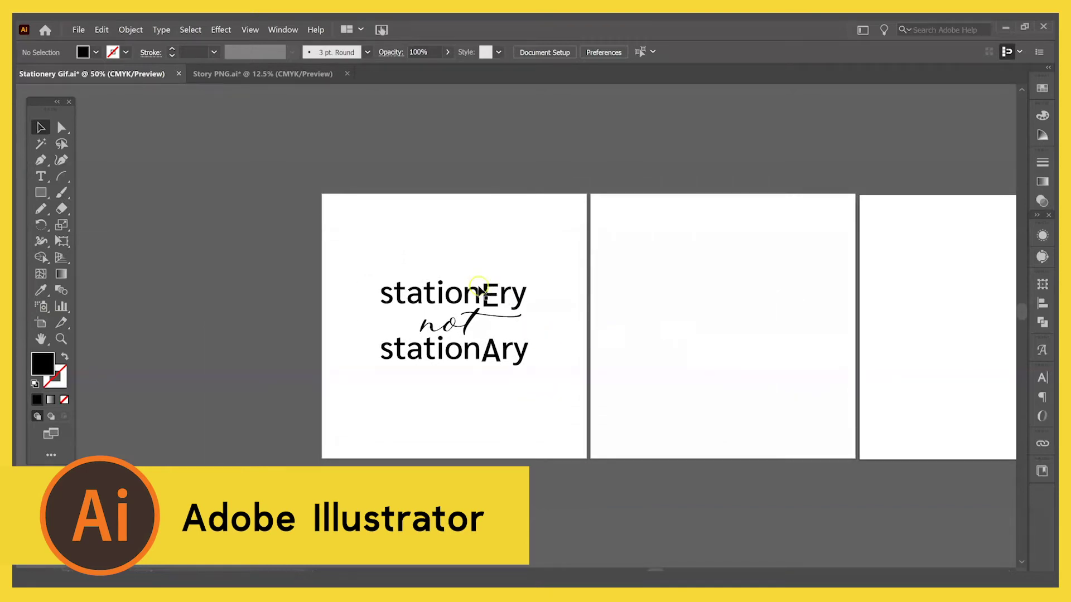
{"action": "left_click", "coordinate": [40, 323]}
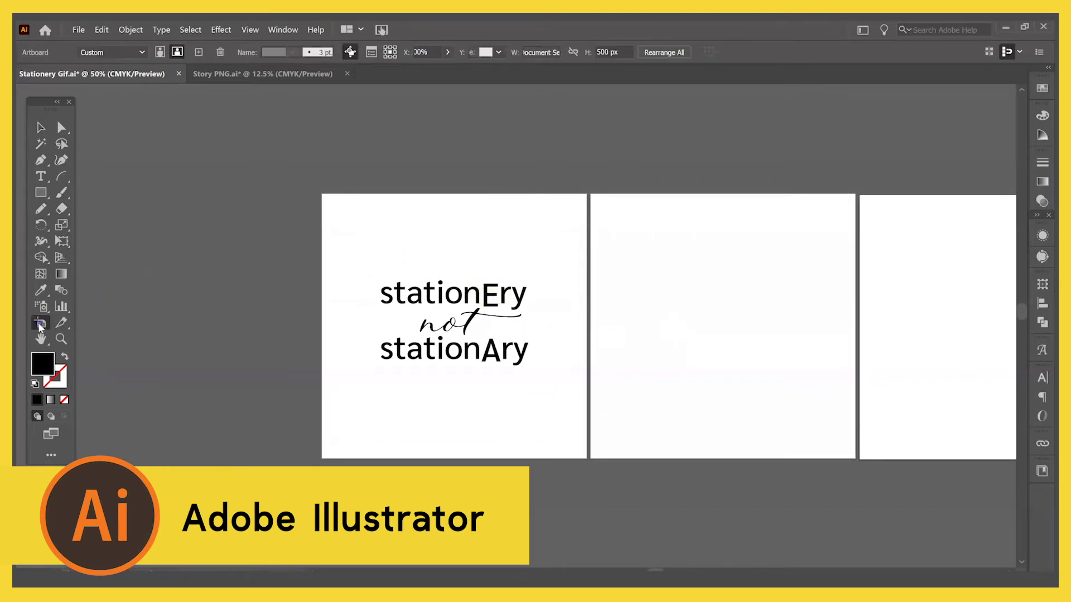
{"action": "left_click", "coordinate": [518, 244]}
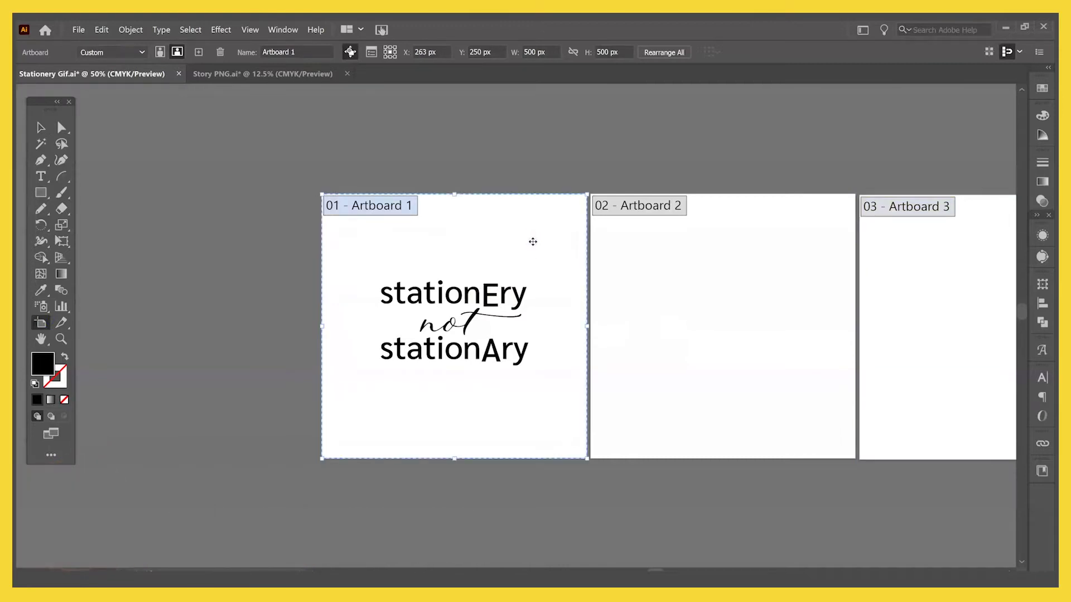
{"action": "left_click", "coordinate": [40, 128]}
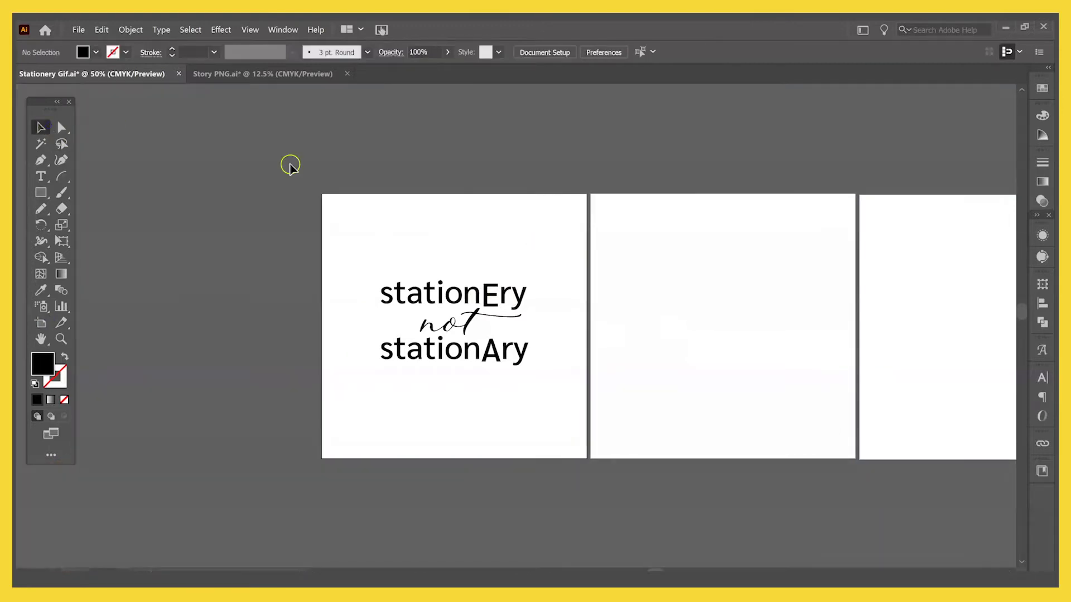
{"action": "scroll", "coordinate": [672, 367], "scroll_direction": "up", "scroll_amount": 1}
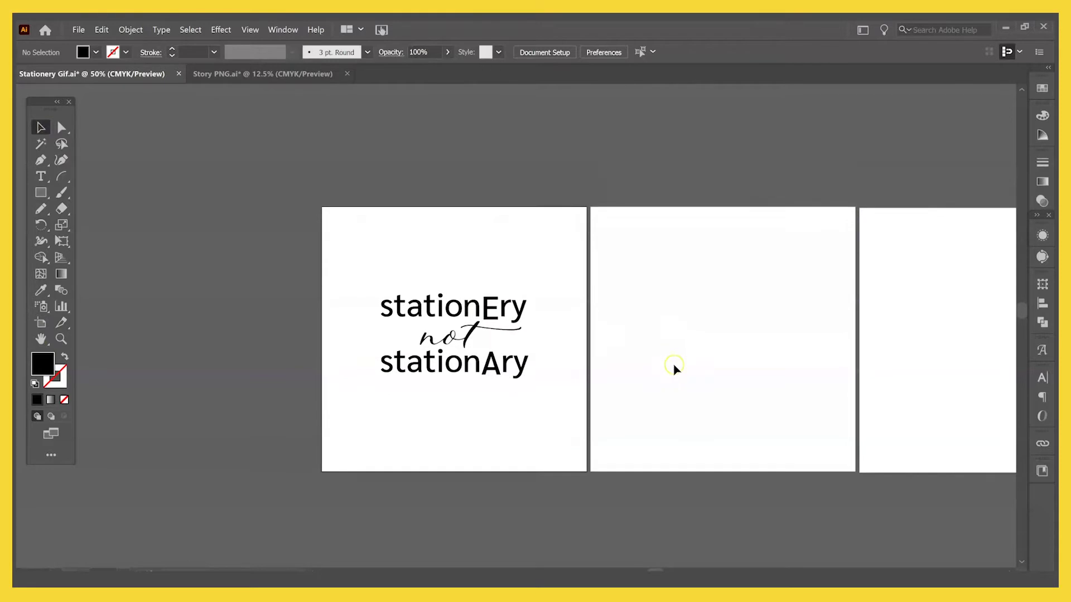
{"action": "key", "text": "ctrl+plus"}
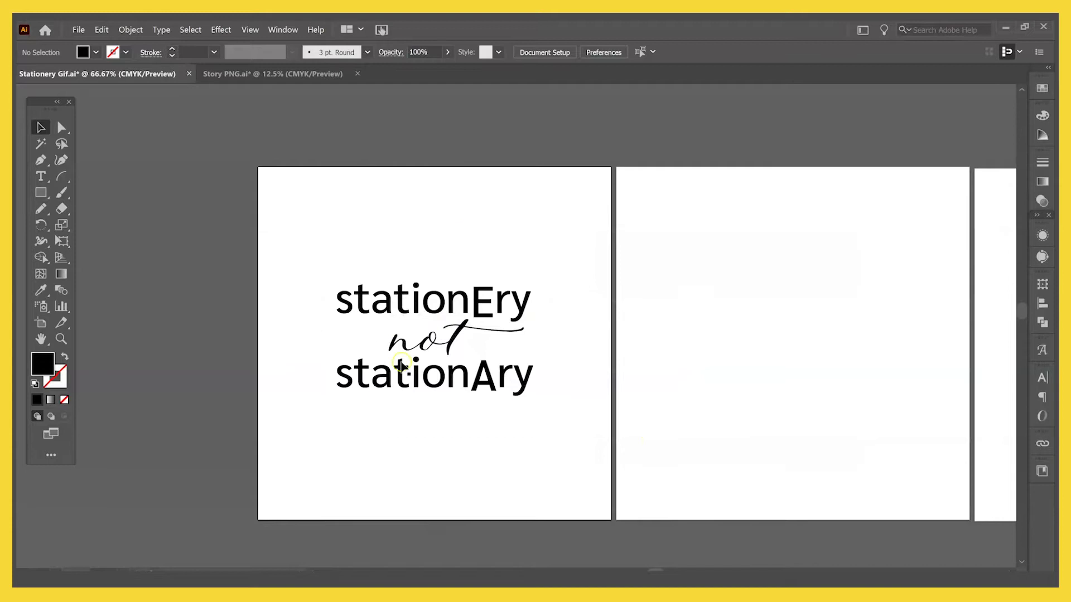
{"action": "left_click", "coordinate": [468, 361]}
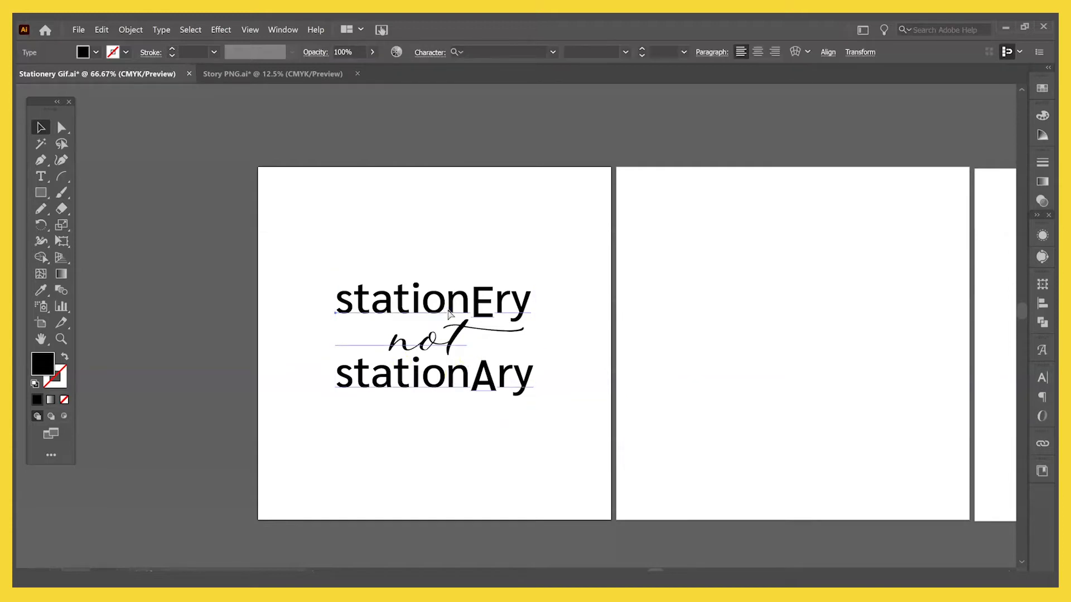
{"action": "key", "text": "ctrl+minus"}
Paste the text in place on the second artboard
{"action": "scroll", "coordinate": [563, 432], "scroll_direction": "right", "scroll_amount": 5}
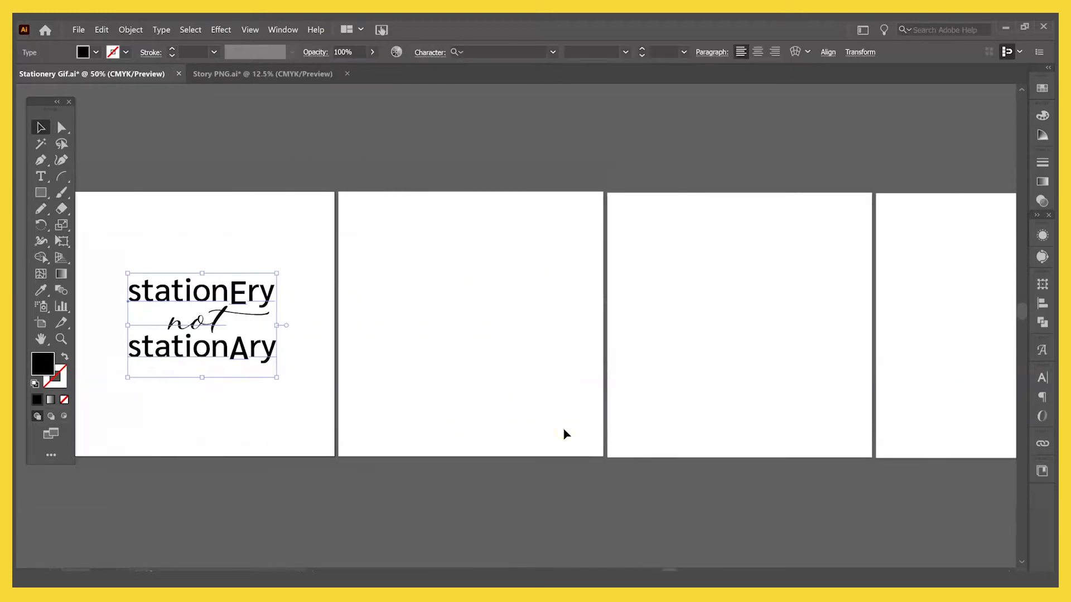
{"action": "scroll", "coordinate": [565, 434], "scroll_direction": "right", "scroll_amount": 3}
{"action": "scroll", "coordinate": [565, 434], "scroll_direction": "left", "scroll_amount": 4}
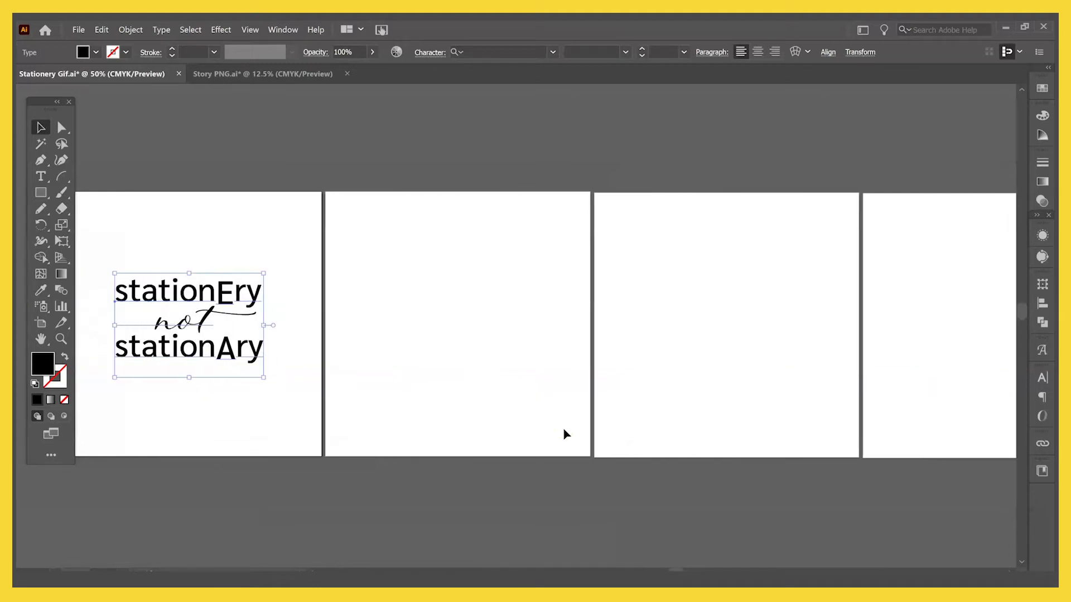
{"action": "scroll", "coordinate": [565, 434], "scroll_direction": "left", "scroll_amount": 1}
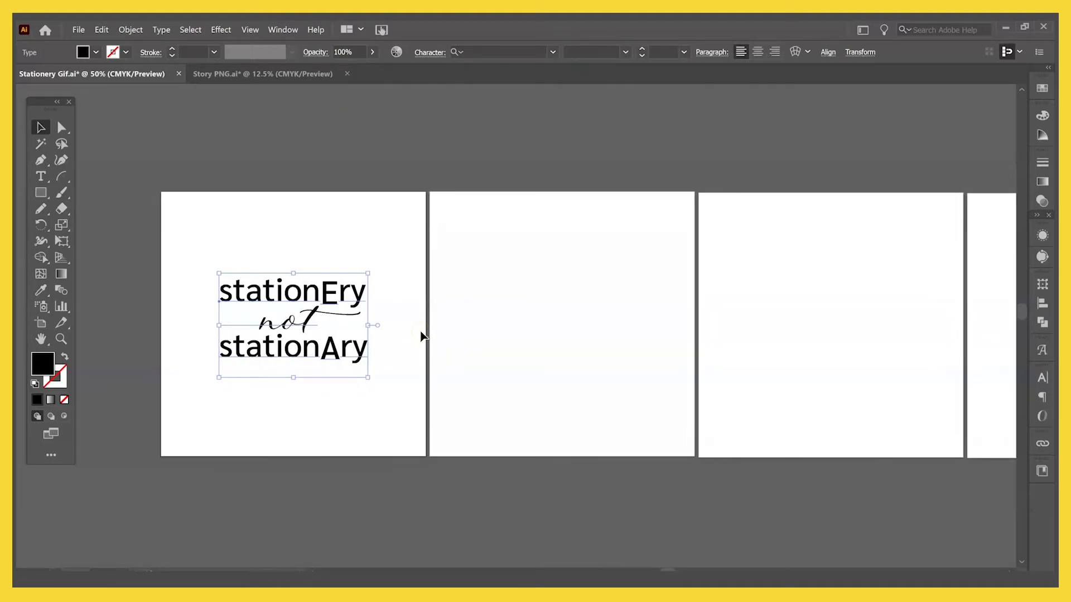
{"action": "left_click", "coordinate": [421, 335]}
{"action": "left_click", "coordinate": [556, 326]}
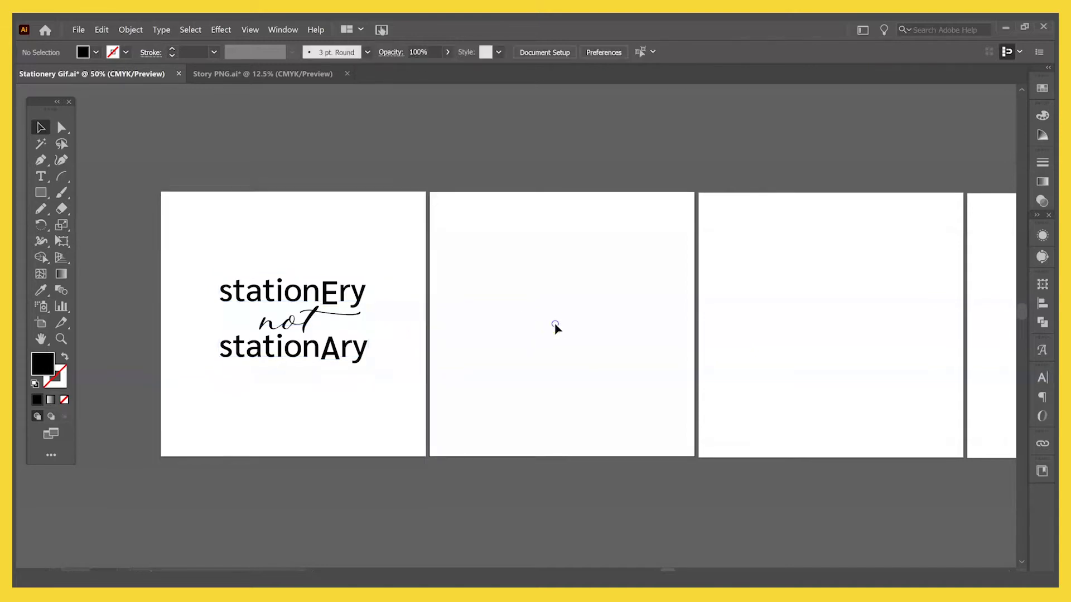
{"action": "left_click", "coordinate": [102, 30]}
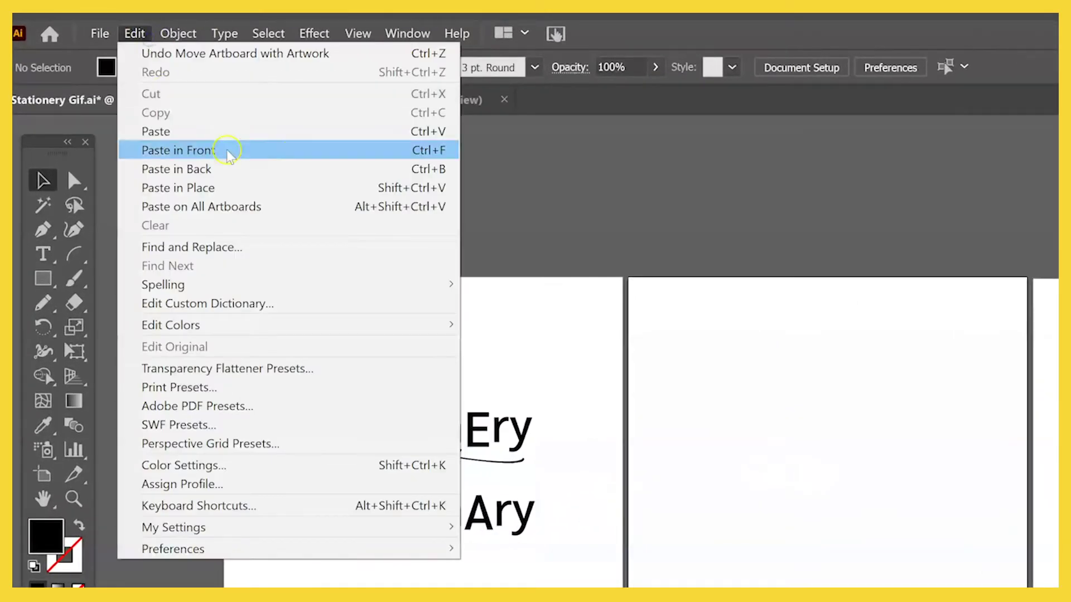
{"action": "left_click", "coordinate": [392, 189]}
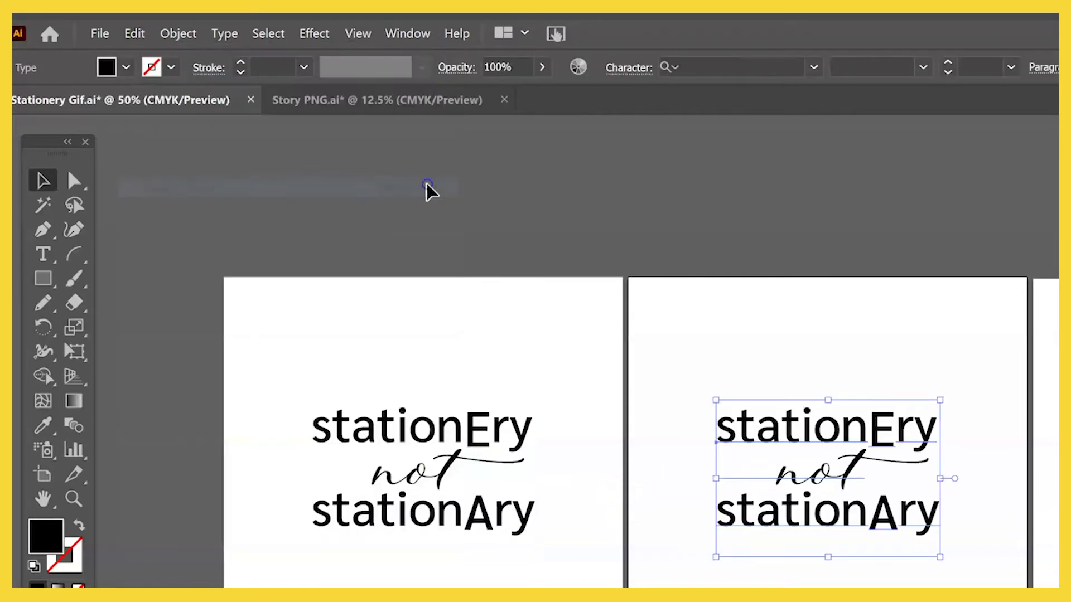
{"action": "left_click", "coordinate": [1034, 365]}
Paste the text in place on the third and last artboards
{"action": "scroll", "coordinate": [866, 507], "scroll_direction": "right", "scroll_amount": 5}
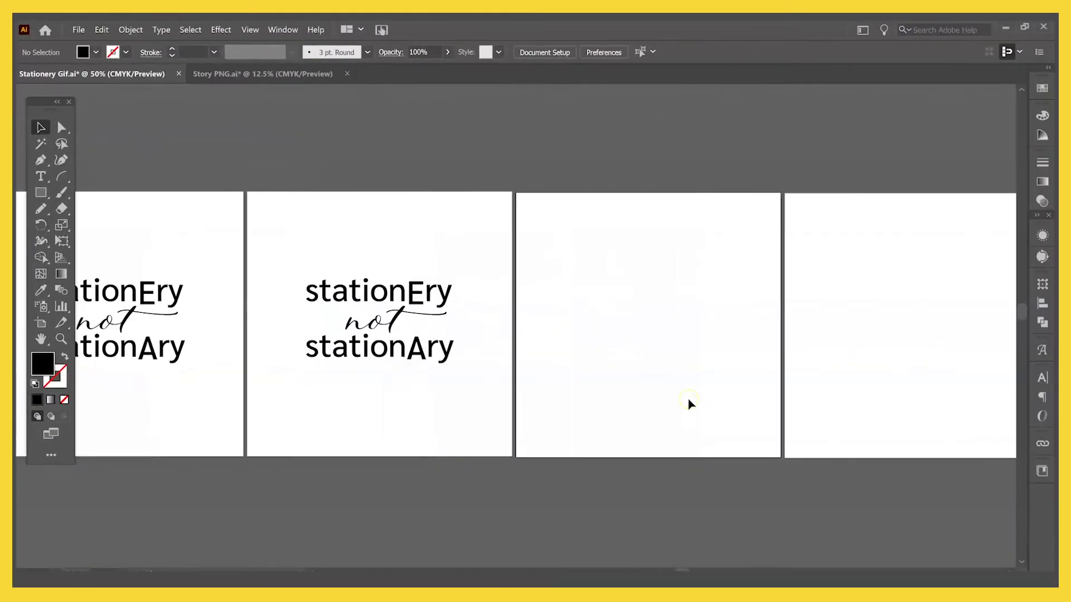
{"action": "key", "text": "ctrl+shift+v"}
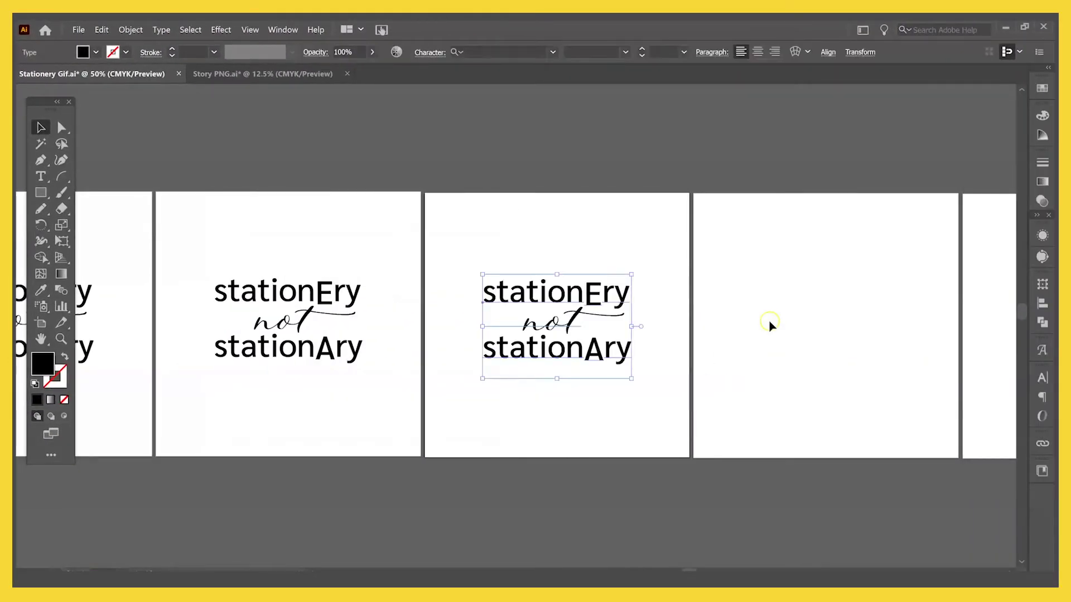
{"action": "left_click", "coordinate": [770, 325]}
{"action": "scroll", "coordinate": [769, 325], "scroll_direction": "right", "scroll_amount": 5}
{"action": "key", "text": "ctrl+a"}
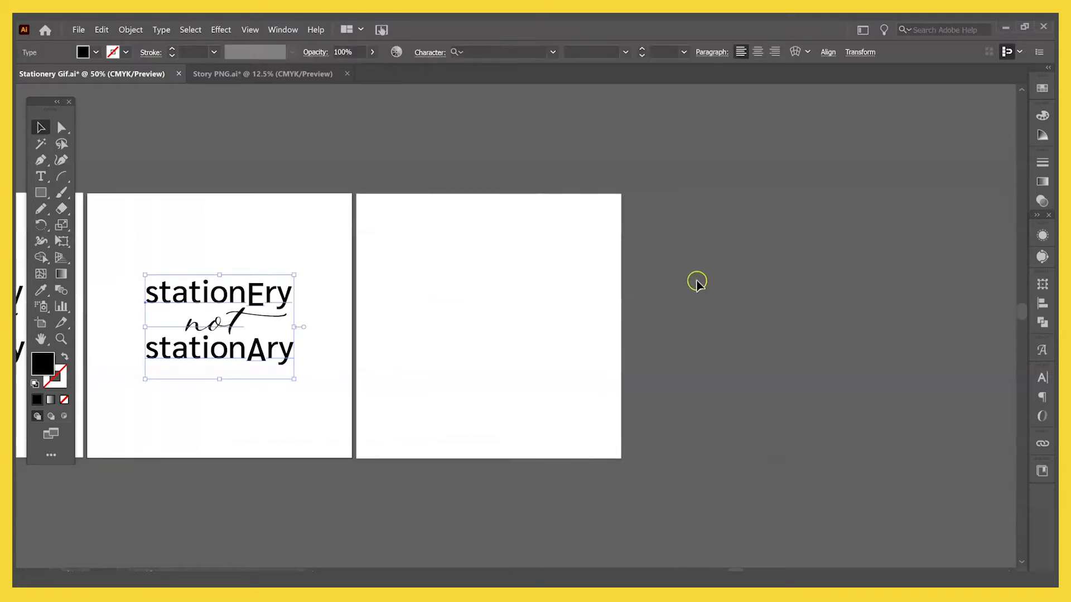
{"action": "left_click", "coordinate": [545, 307]}
{"action": "key", "text": "ctrl+shift+v"}
{"action": "scroll", "coordinate": [563, 318], "scroll_direction": "left", "scroll_amount": 10}
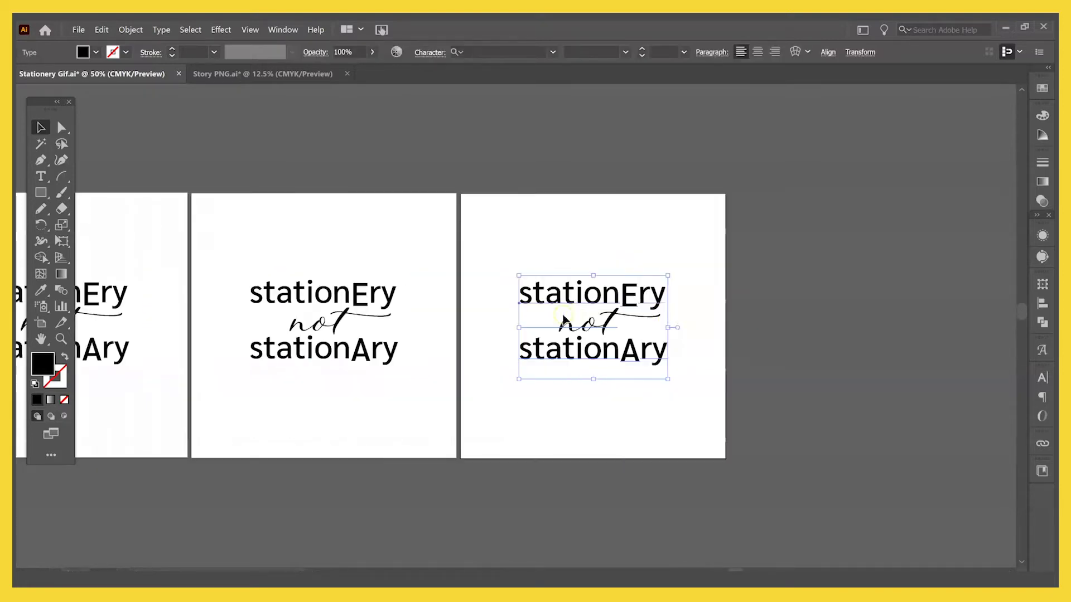
{"action": "left_click", "coordinate": [563, 318]}
{"action": "scroll", "coordinate": [563, 318], "scroll_direction": "left", "scroll_amount": 3}
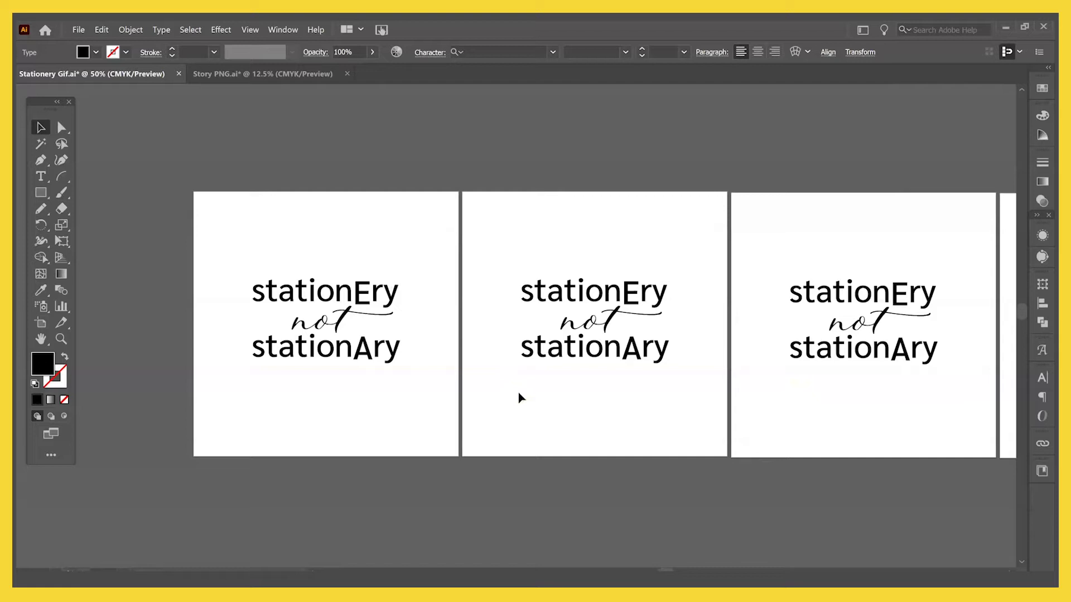
{"action": "scroll", "coordinate": [520, 395], "scroll_direction": "up", "scroll_amount": 2}
{"action": "scroll", "coordinate": [522, 394], "scroll_direction": "down", "scroll_amount": 1}
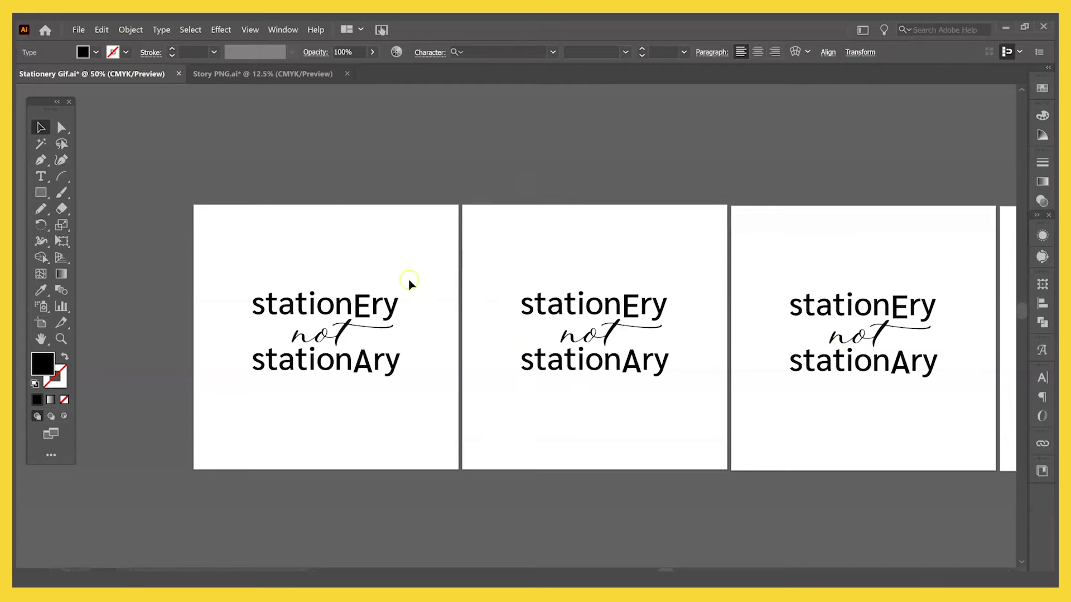
Switch to the Story PNG document and scroll to its top-left frames
{"action": "left_click", "coordinate": [276, 76]}
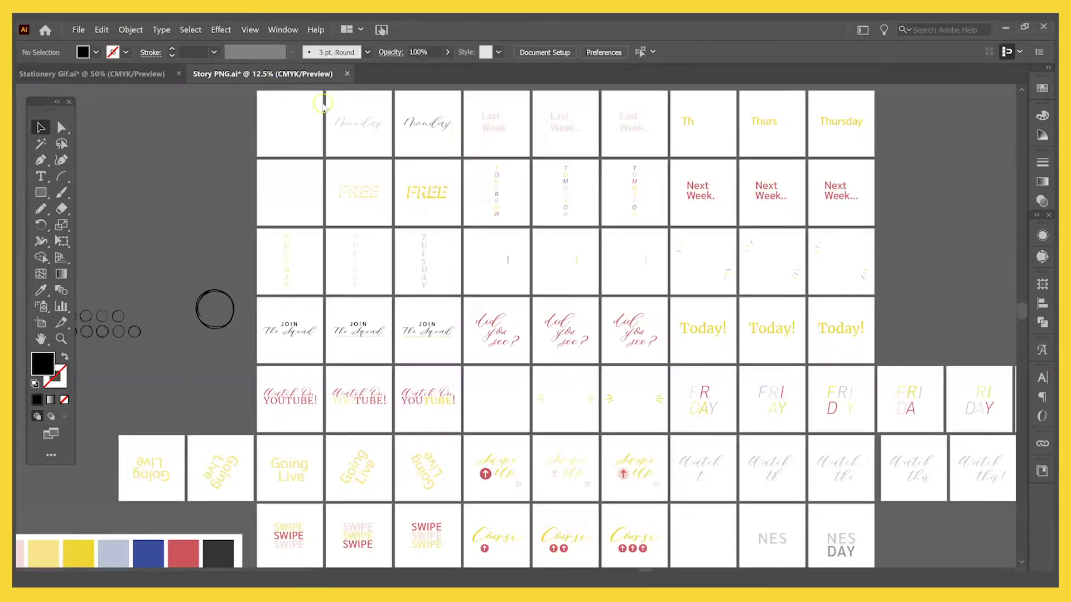
{"action": "scroll", "coordinate": [911, 335], "scroll_direction": "up", "scroll_amount": 3}
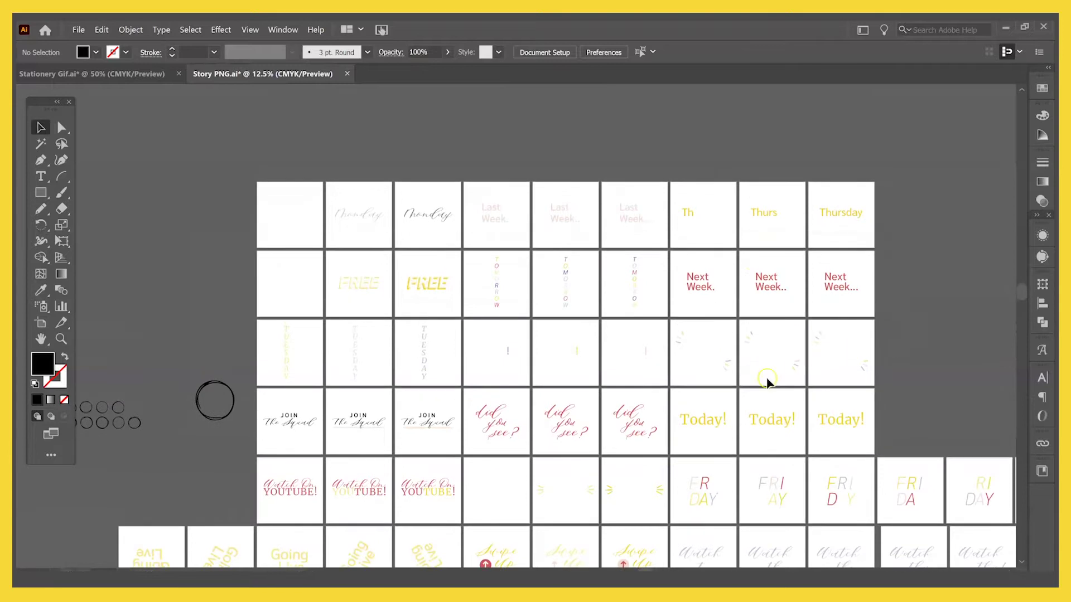
{"action": "scroll", "coordinate": [767, 381], "scroll_direction": "up", "scroll_amount": 2}
{"action": "scroll", "coordinate": [767, 381], "scroll_direction": "left", "scroll_amount": 2}
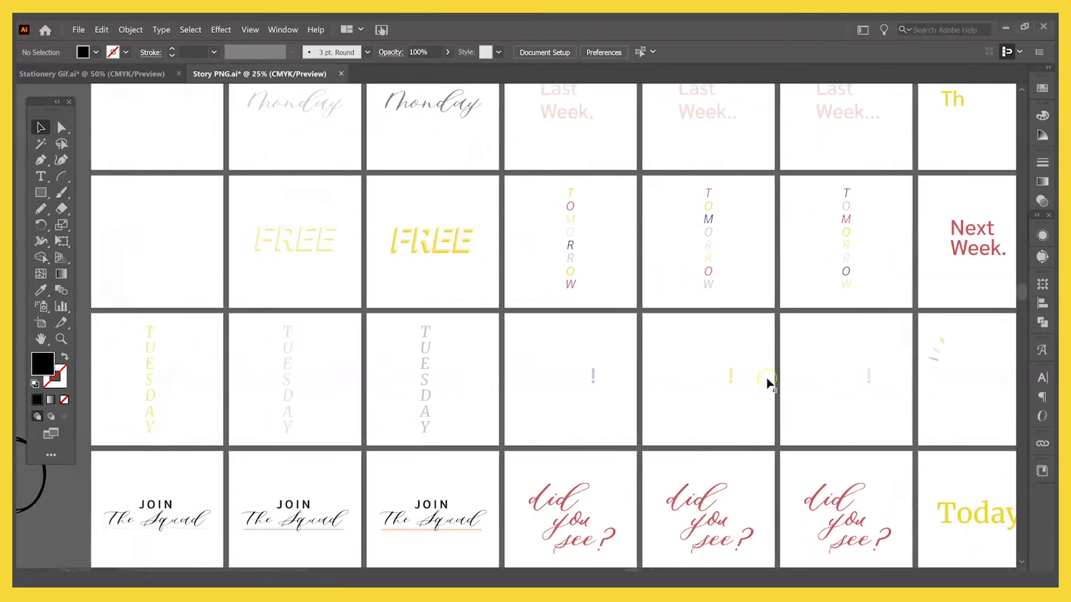
{"action": "scroll", "coordinate": [767, 382], "scroll_direction": "up", "scroll_amount": 3}
{"action": "scroll", "coordinate": [766, 382], "scroll_direction": "left", "scroll_amount": 3}
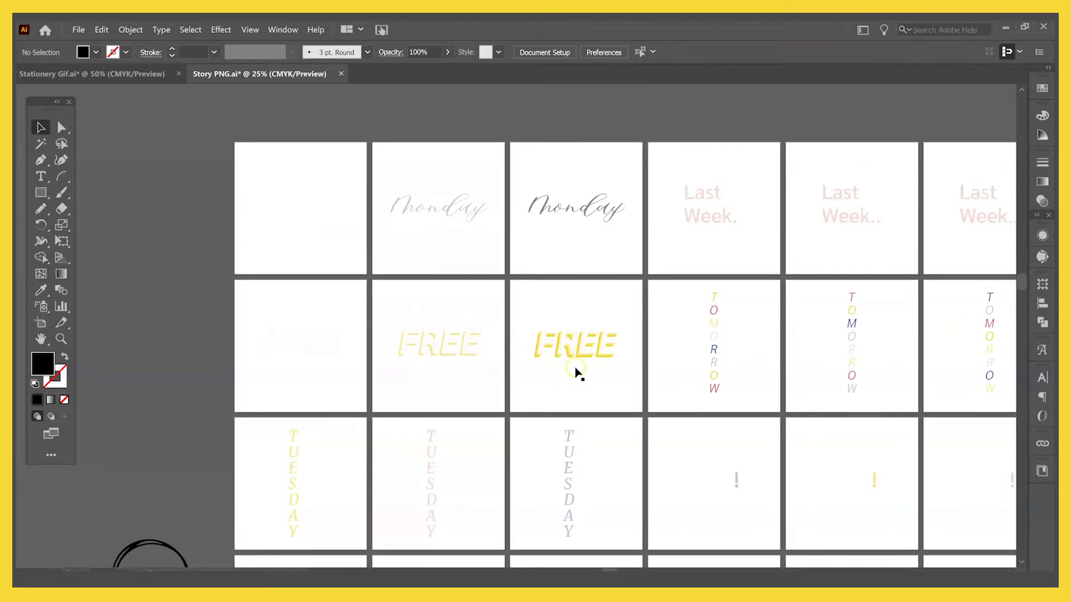
Pan across the story frames until the 'I'm working on' and 'Did you know?' artboards show
{"action": "scroll", "coordinate": [550, 220], "scroll_direction": "right", "scroll_amount": 5}
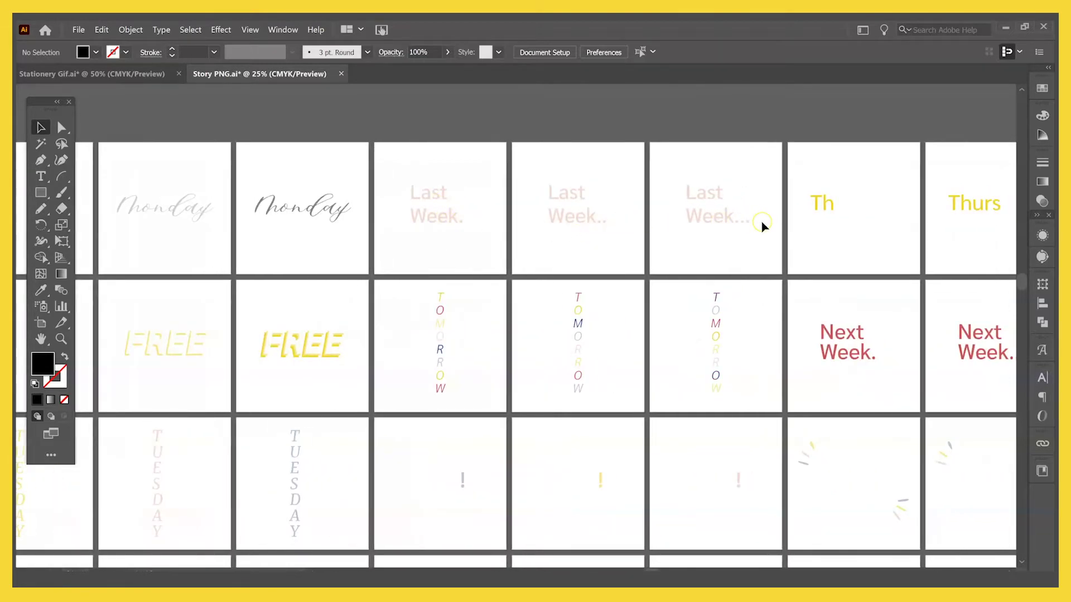
{"action": "scroll", "coordinate": [763, 225], "scroll_direction": "down", "scroll_amount": 3}
{"action": "scroll", "coordinate": [763, 226], "scroll_direction": "right", "scroll_amount": 3}
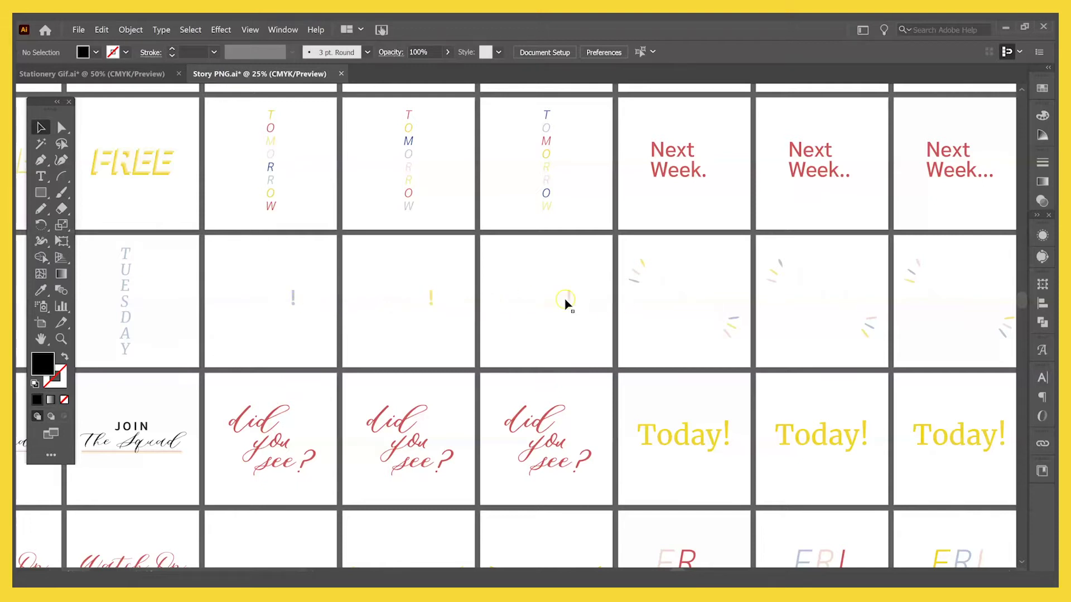
{"action": "scroll", "coordinate": [566, 304], "scroll_direction": "right", "scroll_amount": 5}
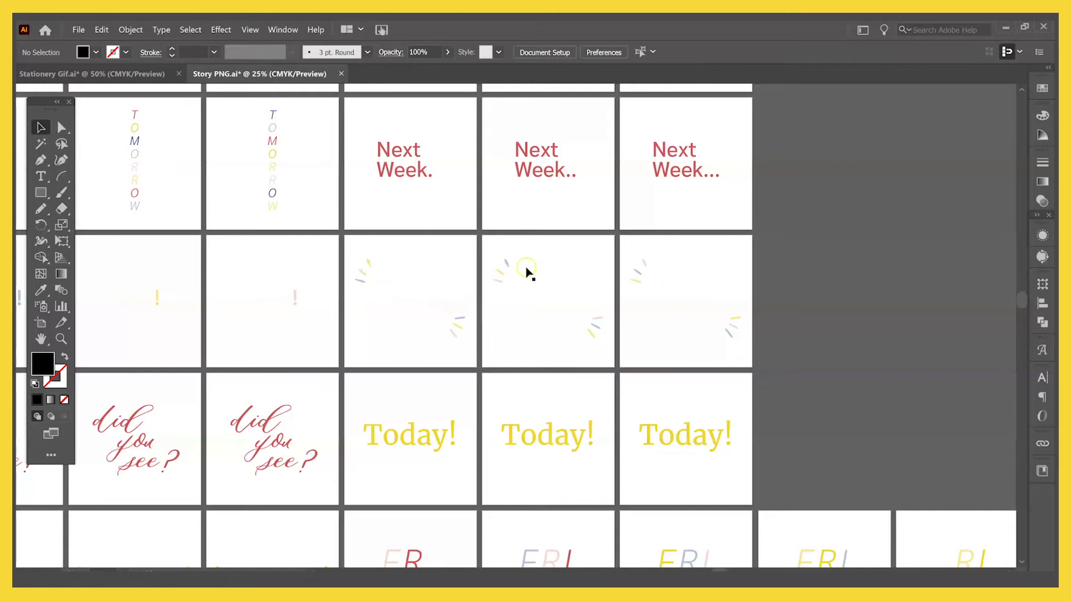
{"action": "scroll", "coordinate": [744, 294], "scroll_direction": "down", "scroll_amount": 2}
{"action": "scroll", "coordinate": [859, 290], "scroll_direction": "down", "scroll_amount": 10}
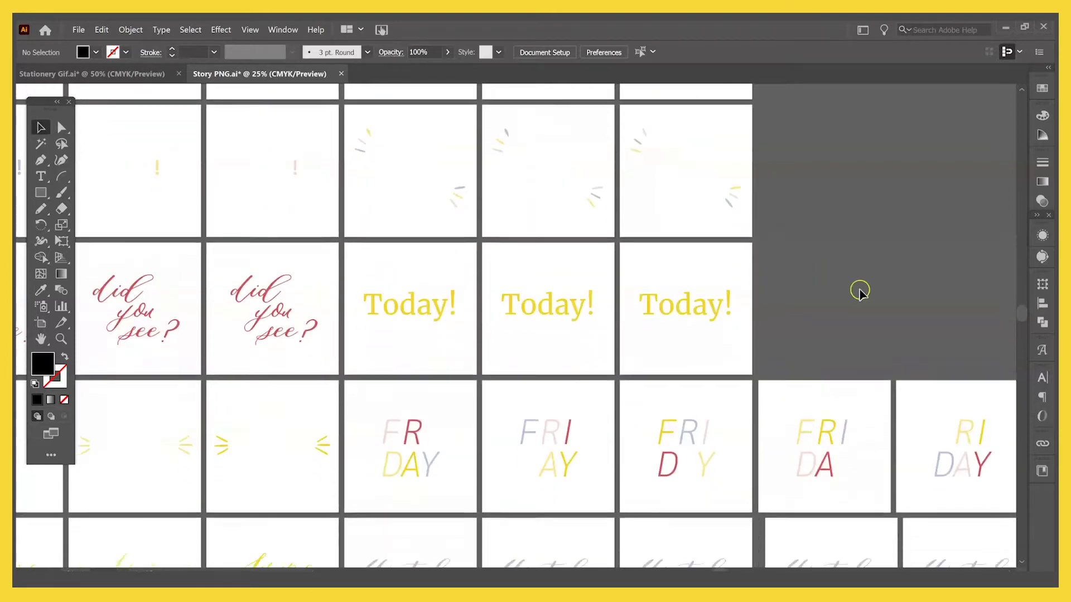
{"action": "scroll", "coordinate": [821, 299], "scroll_direction": "down", "scroll_amount": 2}
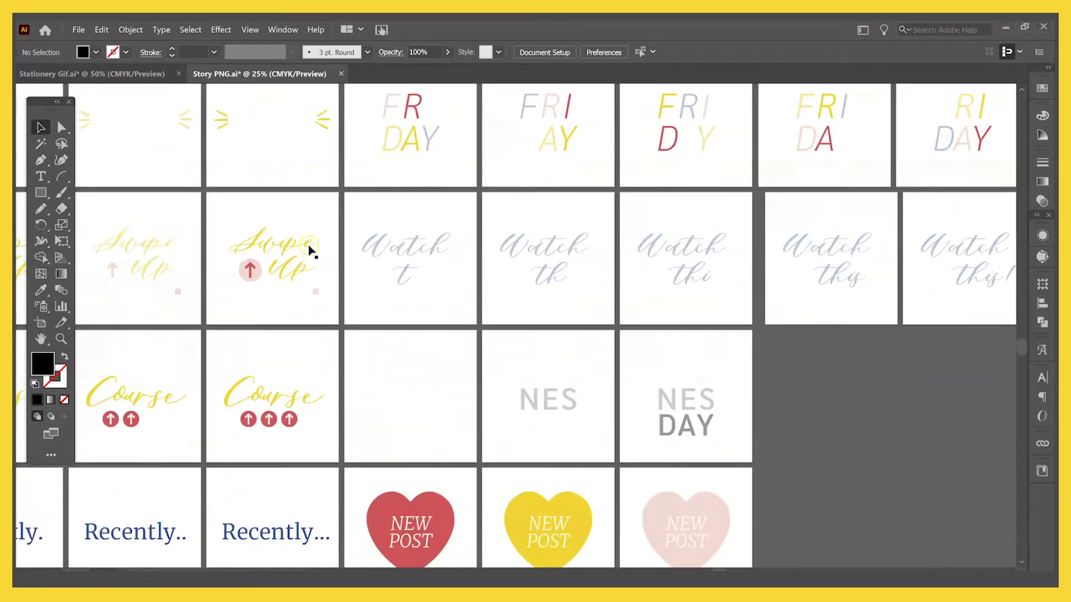
{"action": "scroll", "coordinate": [784, 294], "scroll_direction": "right", "scroll_amount": 5}
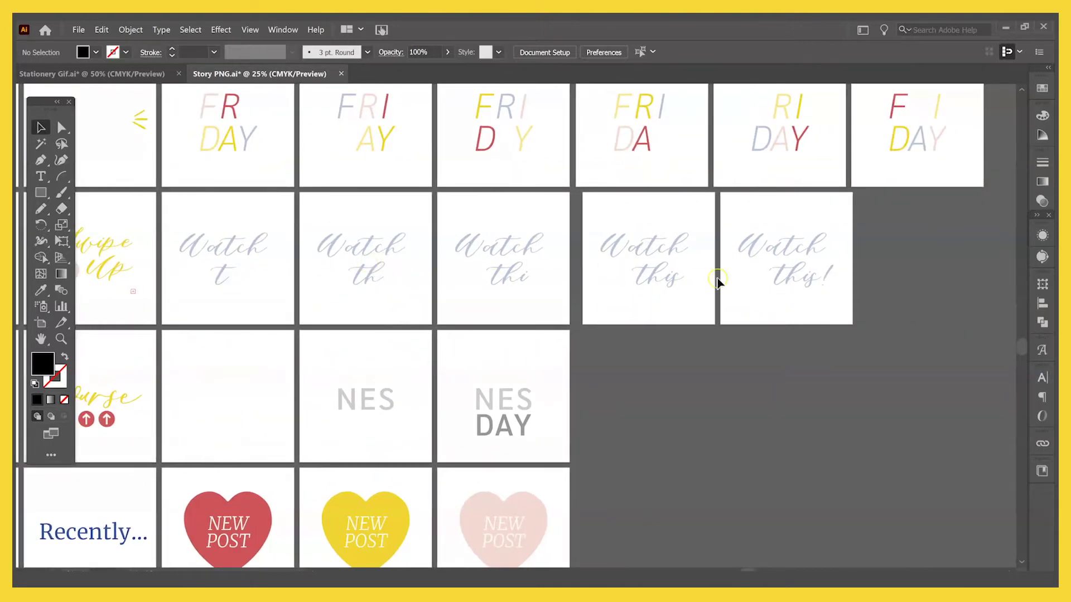
{"action": "scroll", "coordinate": [697, 308], "scroll_direction": "down", "scroll_amount": 4}
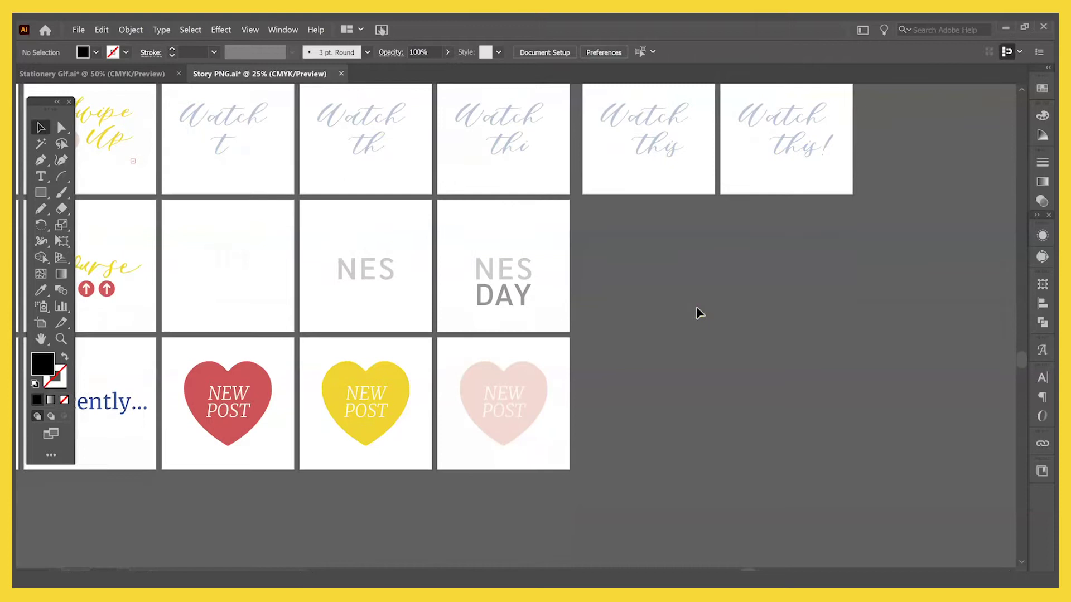
{"action": "scroll", "coordinate": [699, 313], "scroll_direction": "left", "scroll_amount": 20}
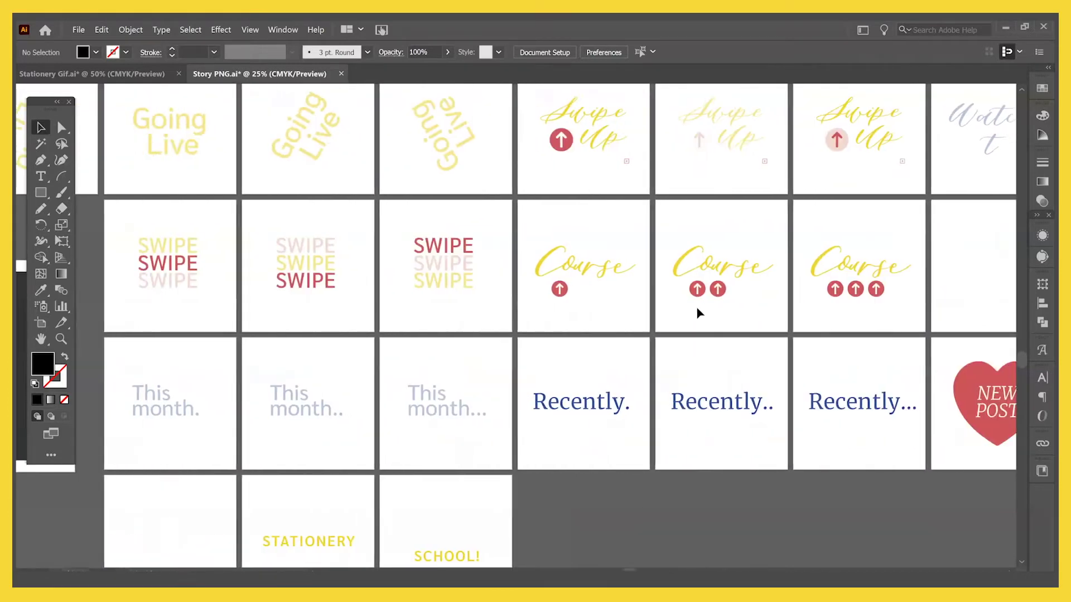
{"action": "scroll", "coordinate": [699, 313], "scroll_direction": "left", "scroll_amount": 3}
{"action": "scroll", "coordinate": [699, 313], "scroll_direction": "down", "scroll_amount": 12}
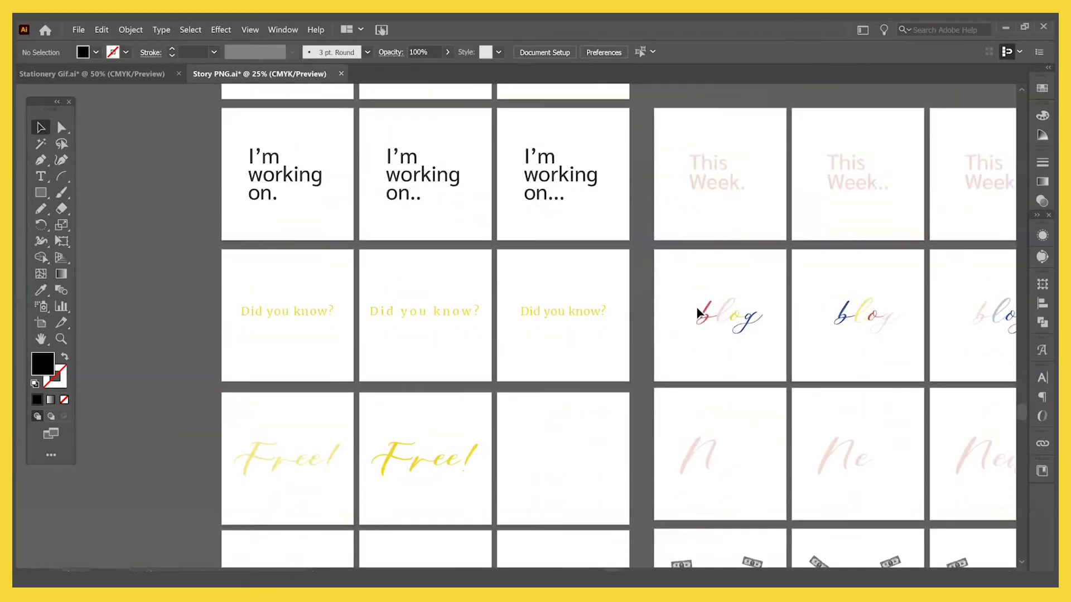
Check the tracking of each of the three 'Did you know?' texts in the Character panel
{"action": "left_click", "coordinate": [282, 321]}
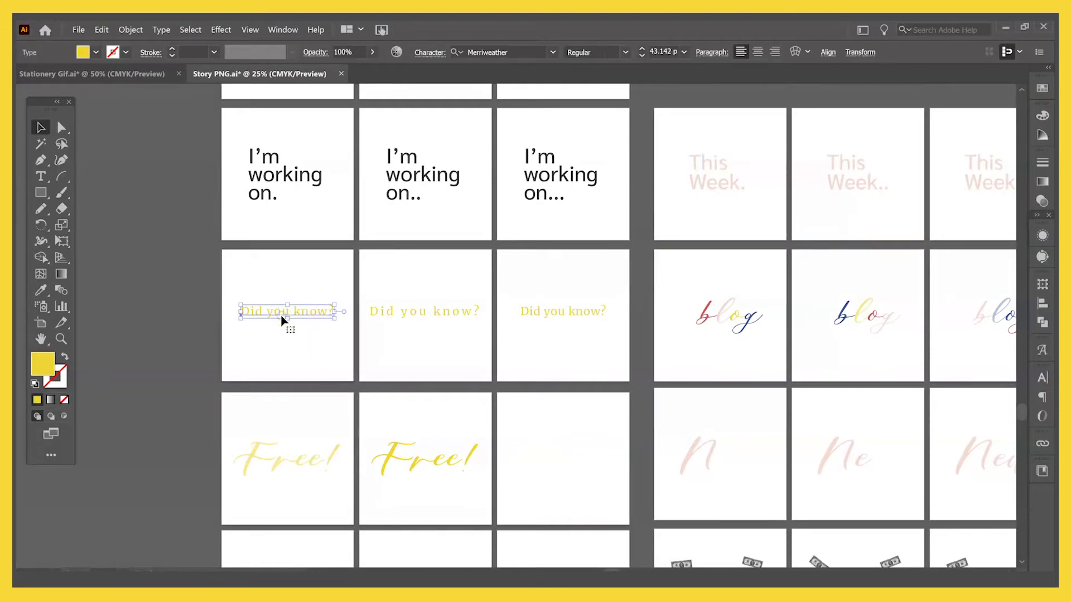
{"action": "left_click", "coordinate": [1042, 377]}
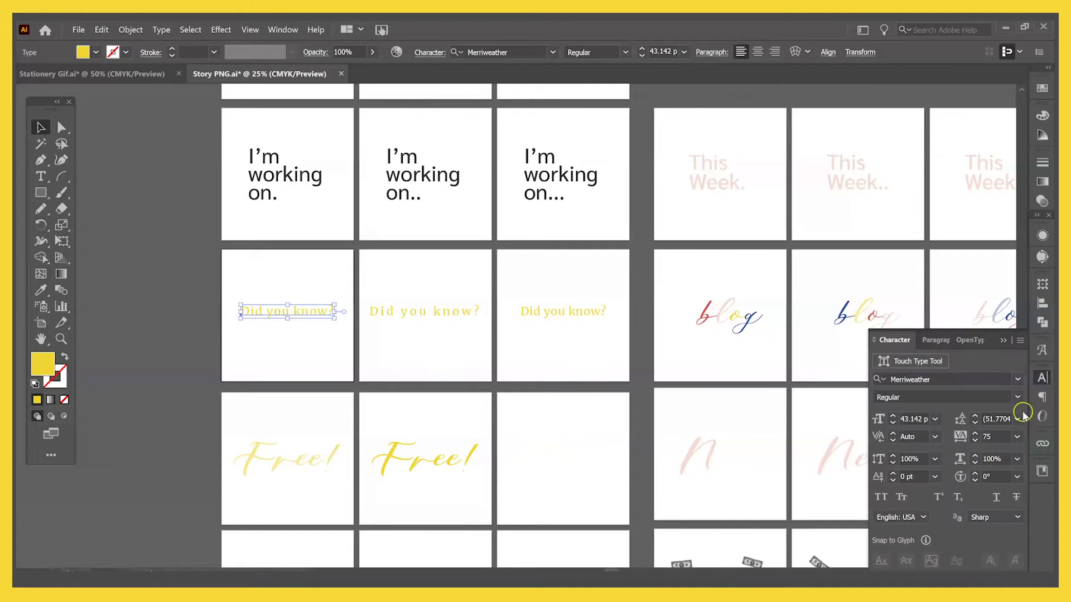
{"action": "left_click", "coordinate": [454, 312]}
{"action": "left_click", "coordinate": [567, 316]}
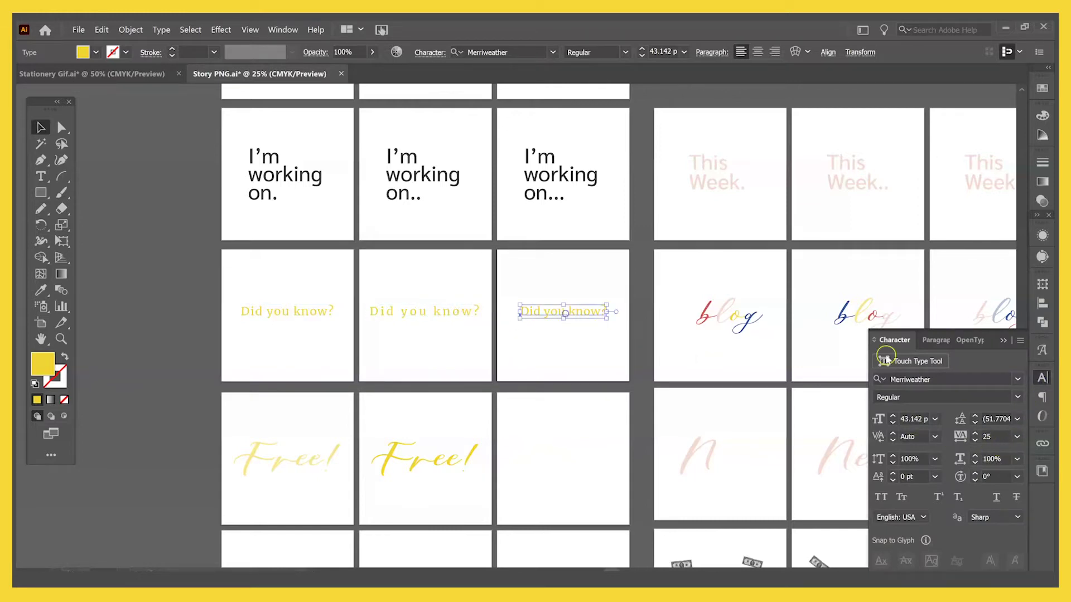
{"action": "left_click", "coordinate": [988, 435]}
{"action": "left_click", "coordinate": [1003, 340]}
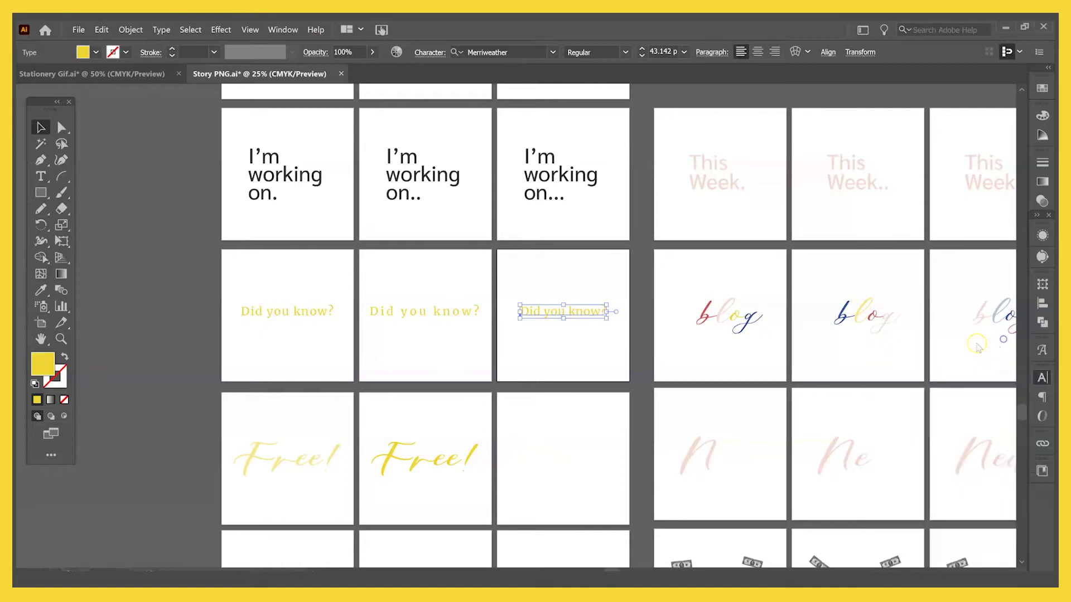
Return to the Stationery Gif document
{"action": "scroll", "coordinate": [722, 342], "scroll_direction": "down", "scroll_amount": 2}
{"action": "scroll", "coordinate": [722, 342], "scroll_direction": "down", "scroll_amount": 5}
{"action": "scroll", "coordinate": [721, 342], "scroll_direction": "right", "scroll_amount": 5}
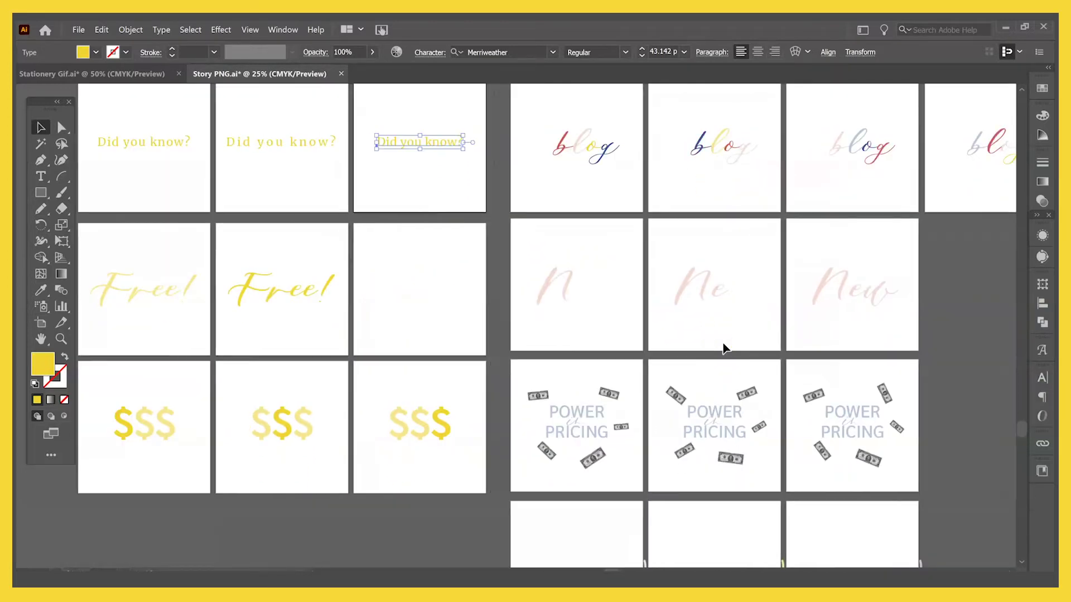
{"action": "scroll", "coordinate": [723, 346], "scroll_direction": "down", "scroll_amount": 3}
{"action": "scroll", "coordinate": [722, 349], "scroll_direction": "right", "scroll_amount": 1}
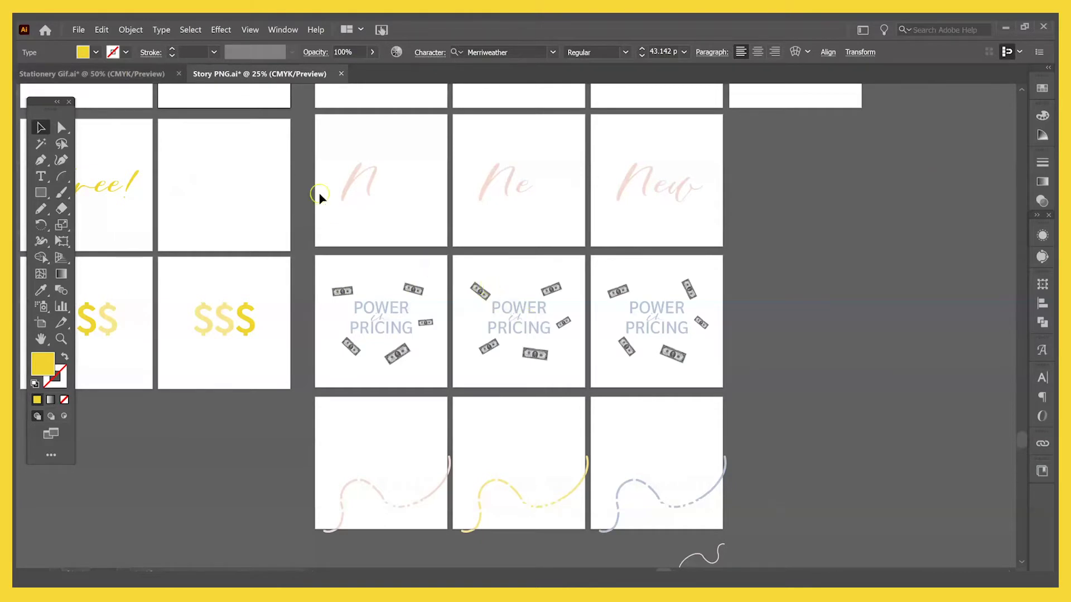
{"action": "left_click", "coordinate": [135, 72]}
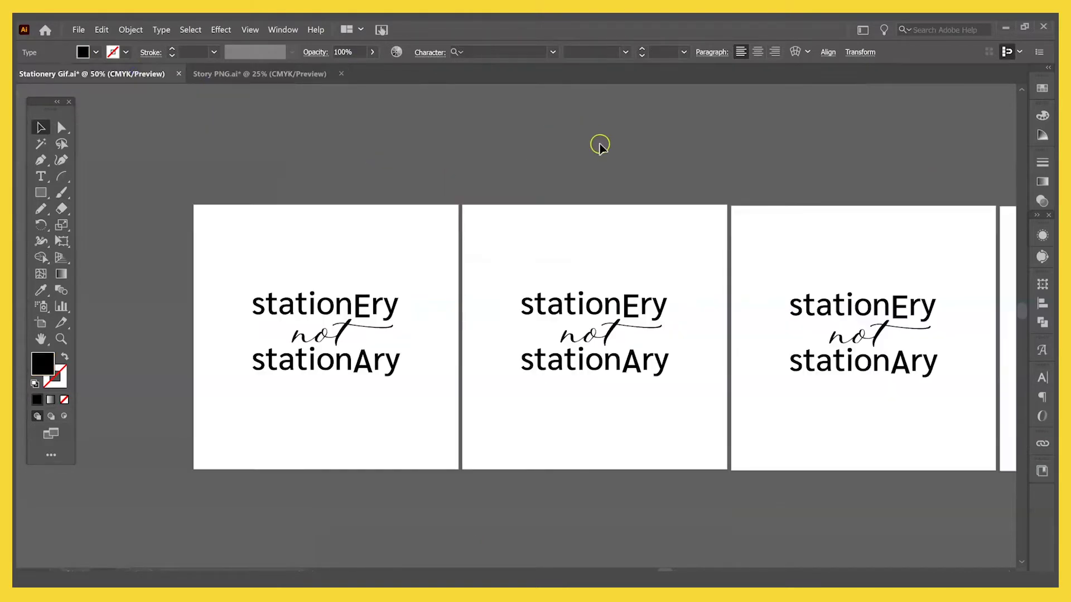
Fill the text on all five artboards pale pink from the Branding New swatch library
{"action": "left_click", "coordinate": [387, 189]}
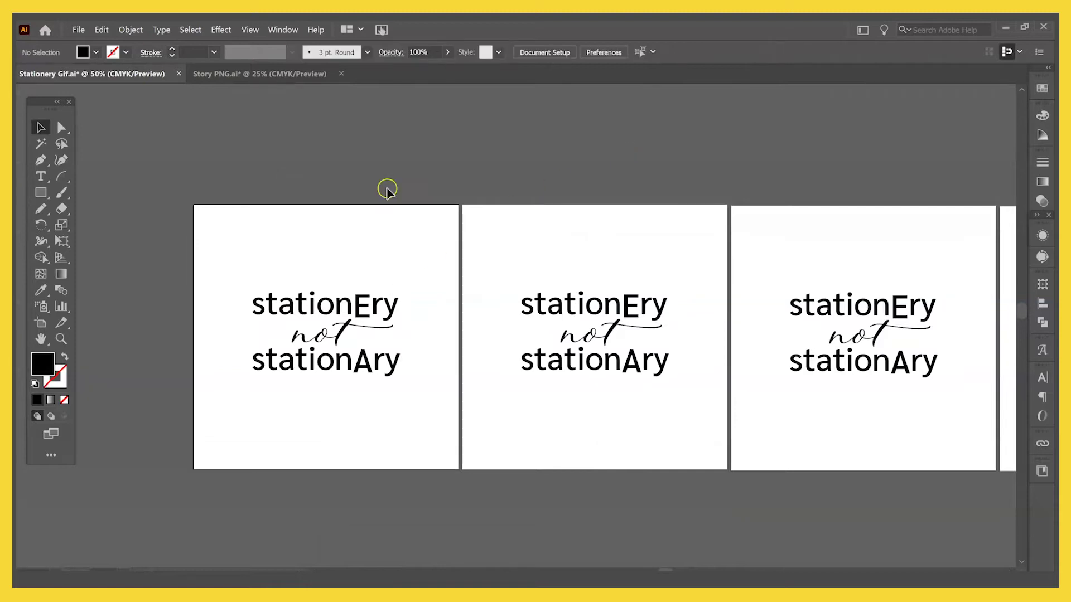
{"action": "key", "text": "ctrl+minus"}
{"action": "key", "text": "ctrl+minus"}
{"action": "scroll", "coordinate": [387, 189], "scroll_direction": "right", "scroll_amount": 3}
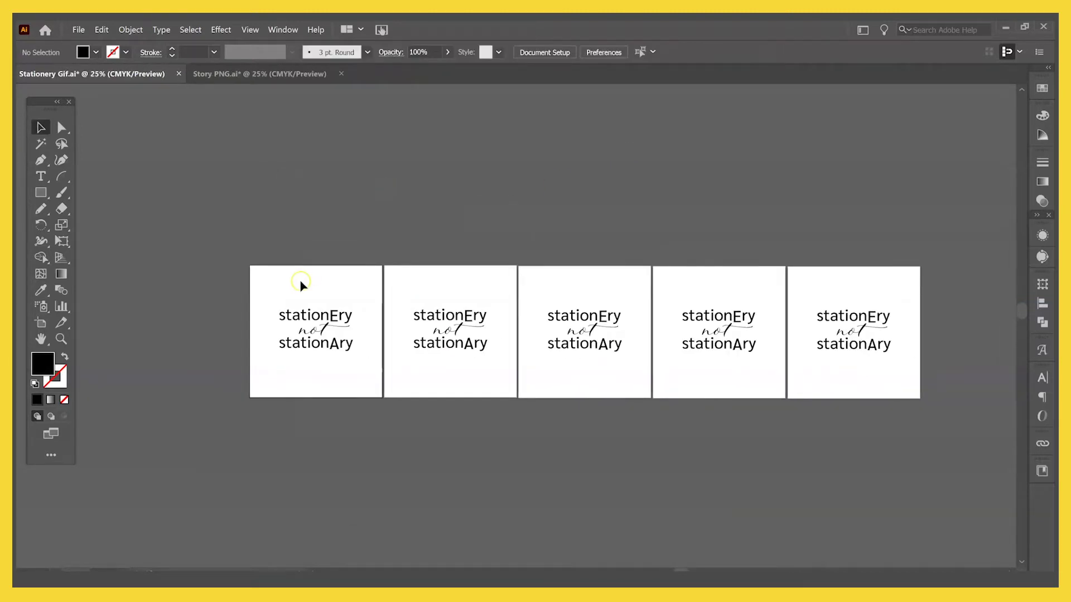
{"action": "key", "text": "ctrl+a"}
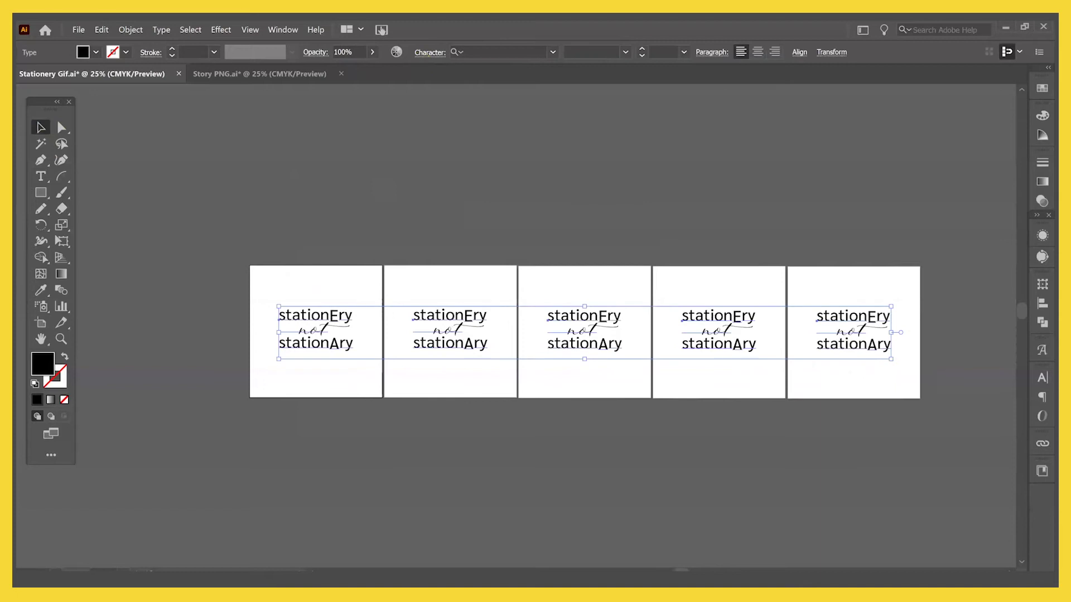
{"action": "left_click", "coordinate": [95, 52]}
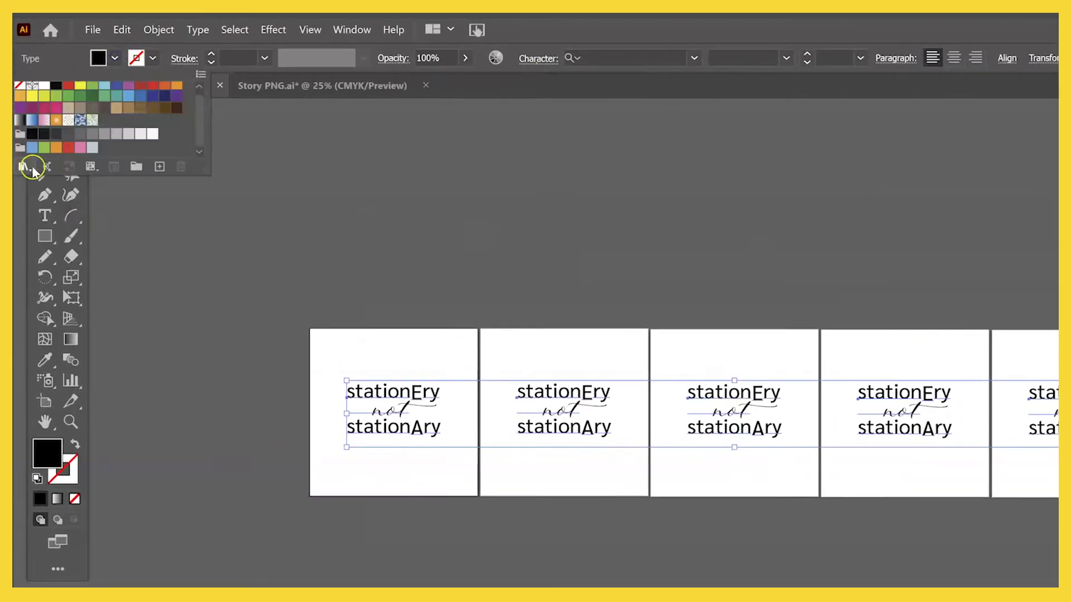
{"action": "left_click", "coordinate": [32, 168]}
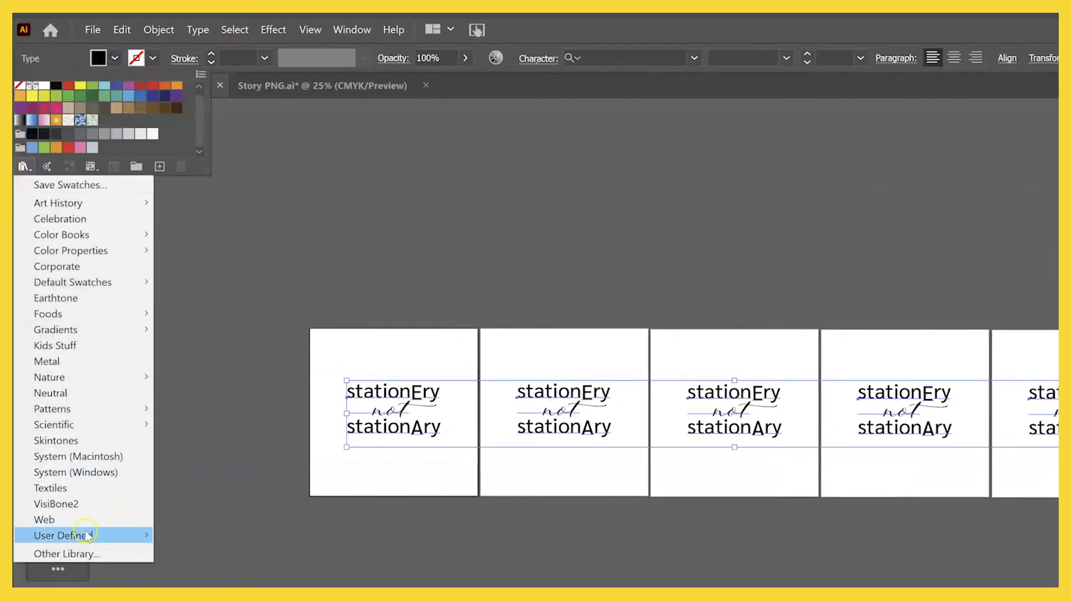
{"action": "mouse_move", "coordinate": [86, 535]}
{"action": "left_click", "coordinate": [216, 416]}
{"action": "left_click", "coordinate": [311, 183]}
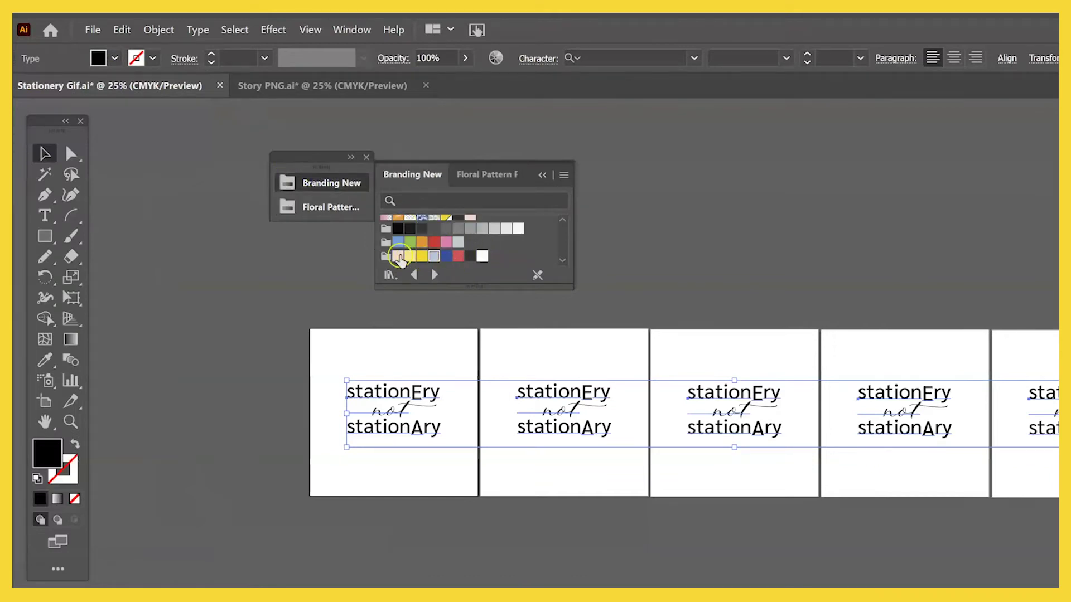
{"action": "left_click", "coordinate": [398, 257]}
{"action": "left_click", "coordinate": [662, 127]}
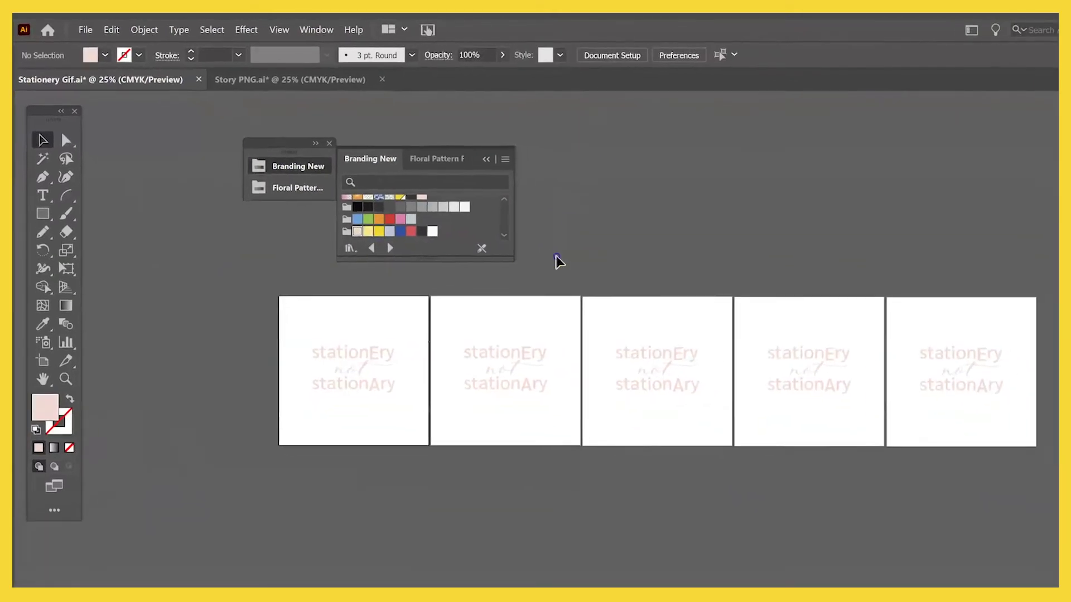
{"action": "key", "text": "ctrl+equal"}
{"action": "key", "text": "ctrl+equal"}
{"action": "key", "text": "ctrl+equal"}
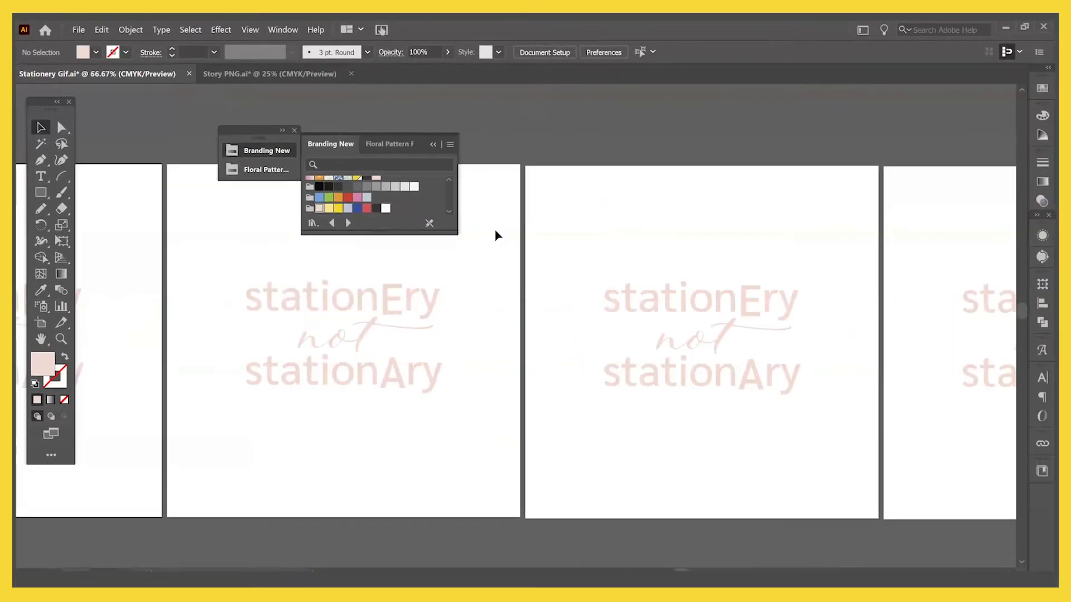
Colour the E and A on the first artboard pale yellow
{"action": "scroll", "coordinate": [498, 235], "scroll_direction": "left", "scroll_amount": 10}
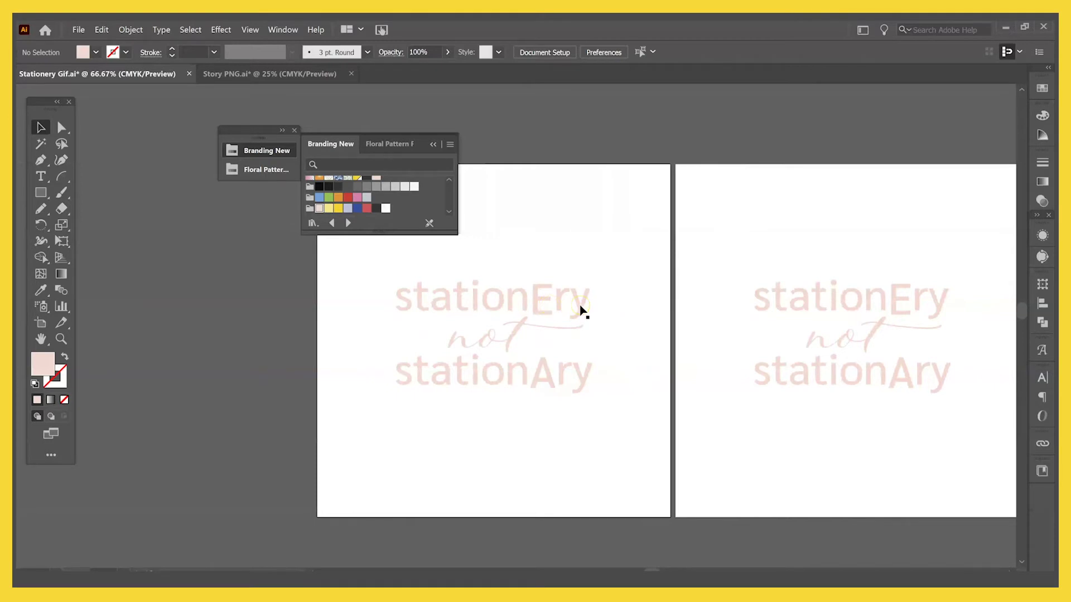
{"action": "left_click", "coordinate": [550, 301]}
{"action": "key", "text": "t"}
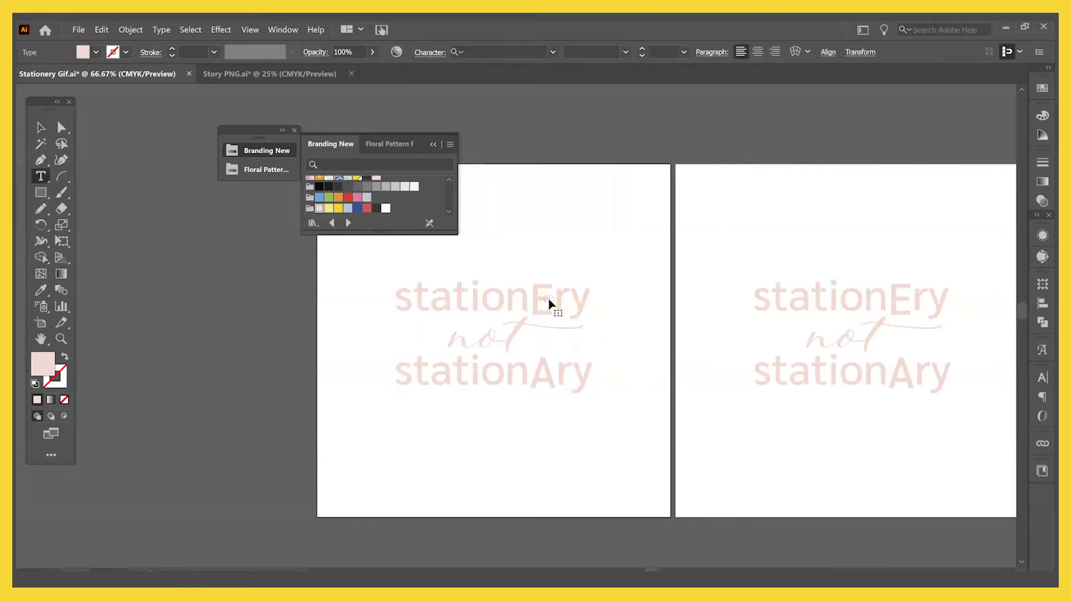
{"action": "left_click_drag", "start_coordinate": [552, 285], "coordinate": [533, 280]}
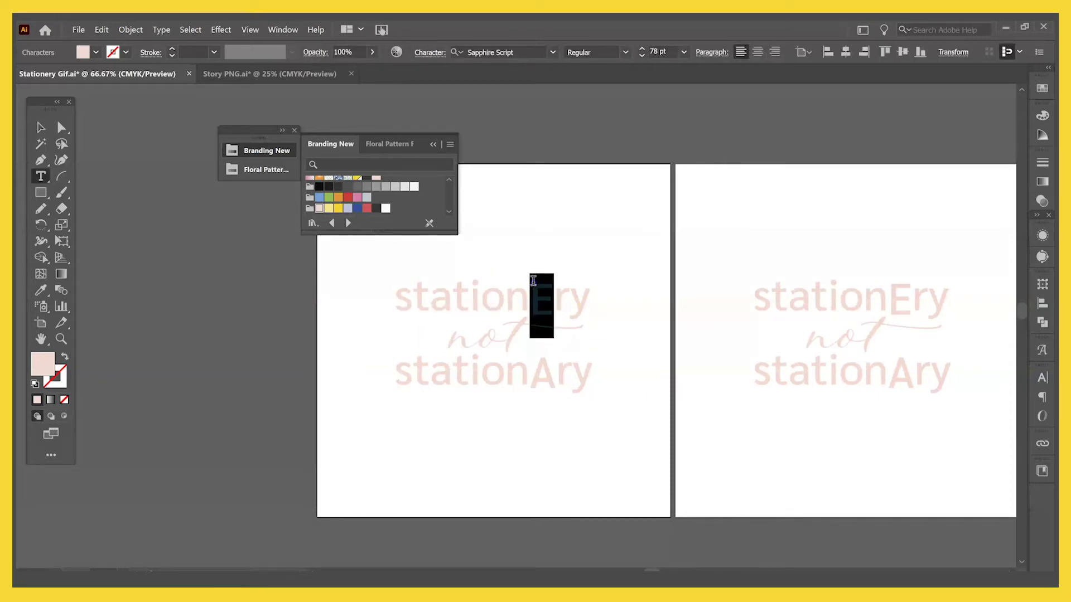
{"action": "left_click", "coordinate": [329, 209]}
{"action": "left_click", "coordinate": [565, 296]}
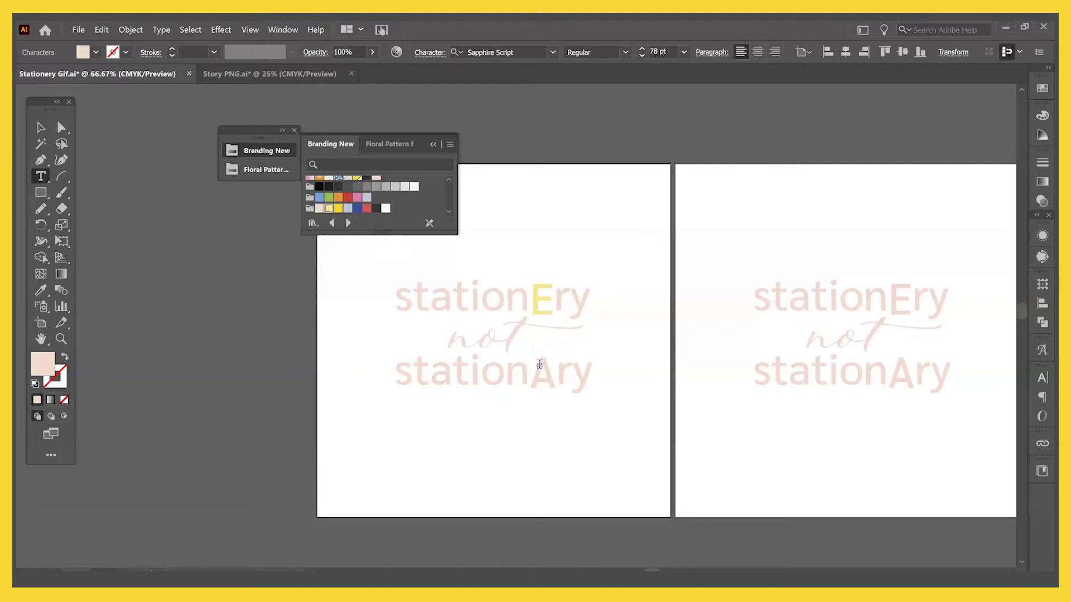
{"action": "left_click_drag", "start_coordinate": [539, 365], "coordinate": [556, 368]}
{"action": "left_click", "coordinate": [329, 209]}
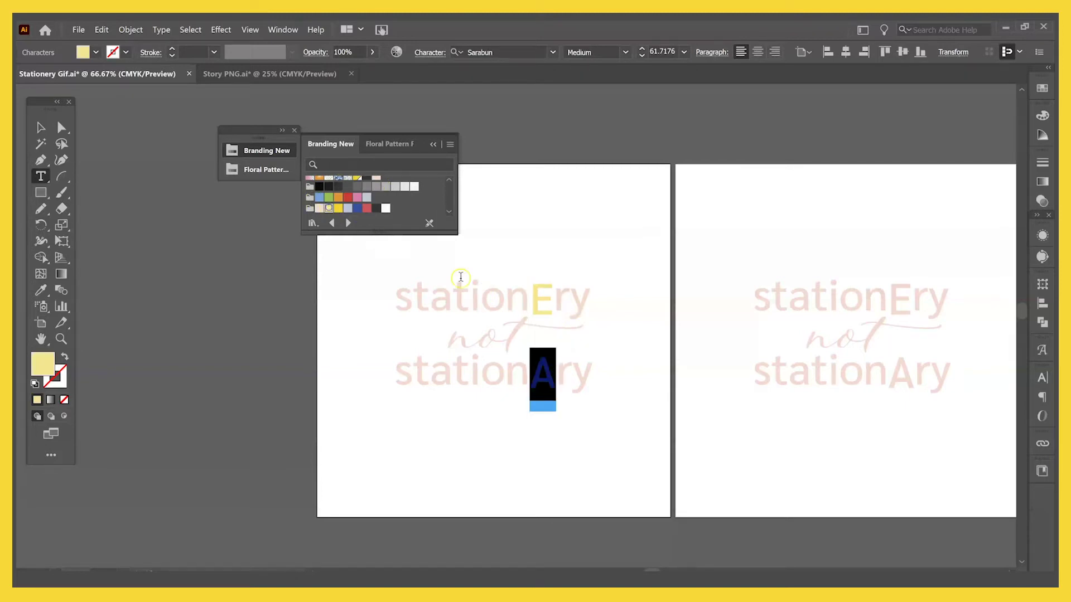
{"action": "left_click", "coordinate": [532, 295]}
Colour the E and A on the second artboard pale lavender-blue
{"action": "scroll", "coordinate": [608, 307], "scroll_direction": "right", "scroll_amount": 5}
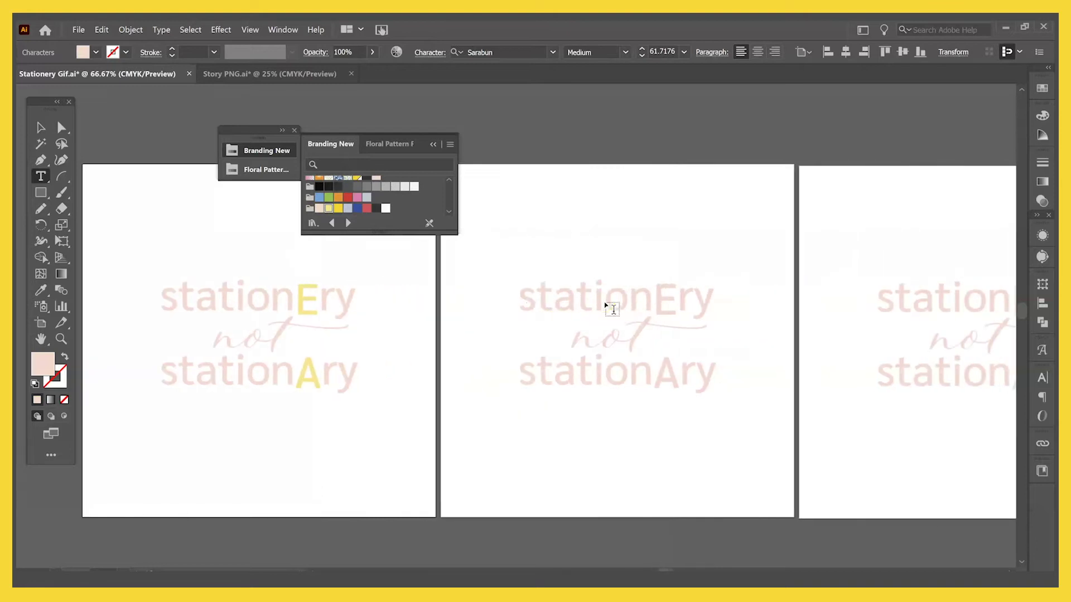
{"action": "scroll", "coordinate": [619, 301], "scroll_direction": "right", "scroll_amount": 1}
{"action": "left_click_drag", "start_coordinate": [652, 291], "coordinate": [627, 291]}
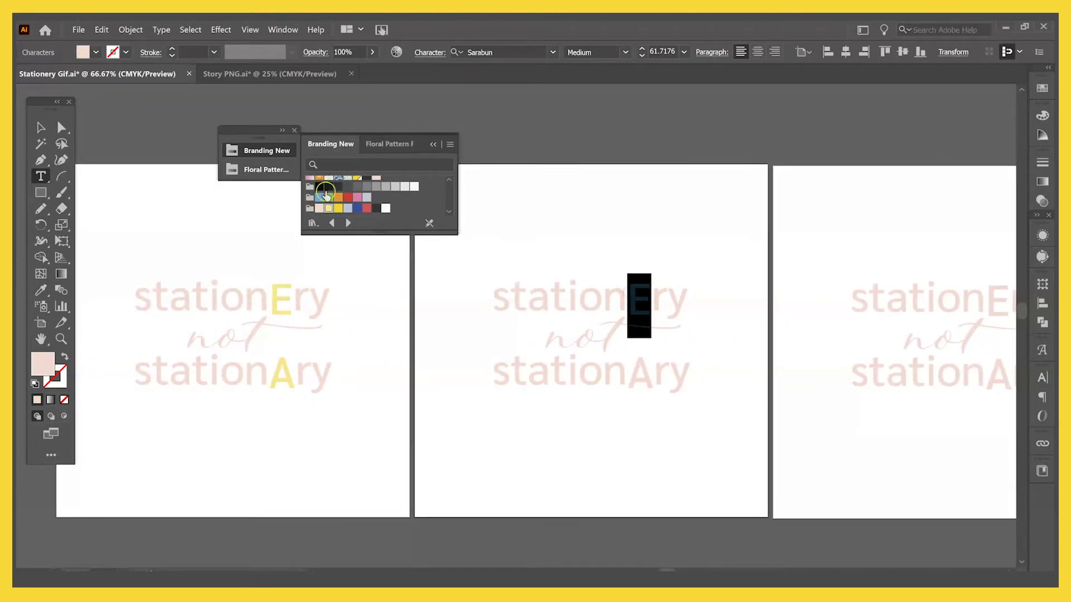
{"action": "left_click", "coordinate": [346, 209]}
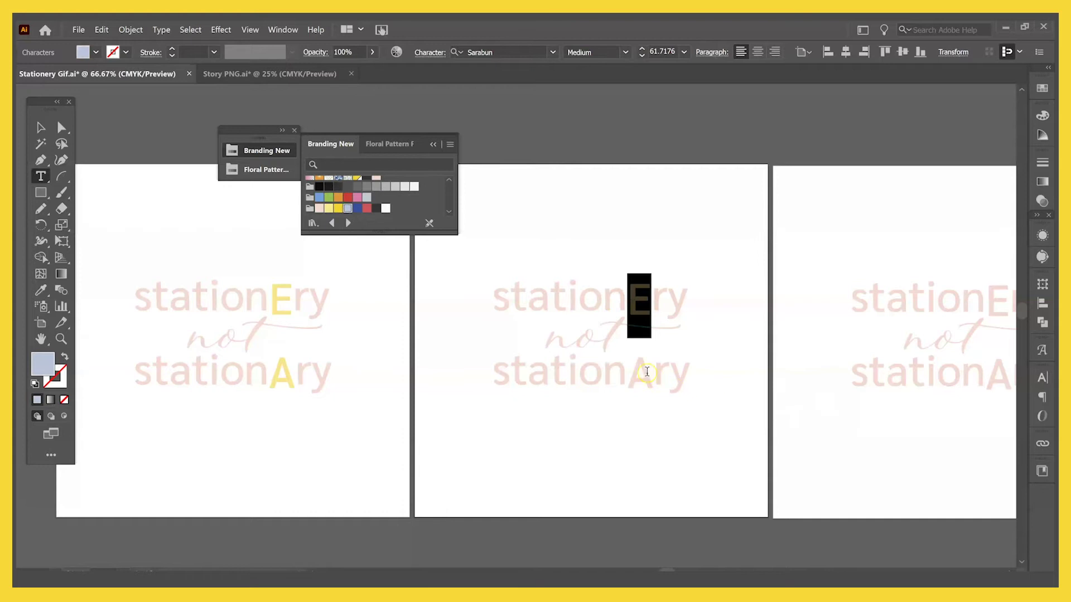
{"action": "left_click_drag", "start_coordinate": [647, 371], "coordinate": [627, 371]}
{"action": "left_click", "coordinate": [389, 211]}
{"action": "left_click", "coordinate": [348, 209]}
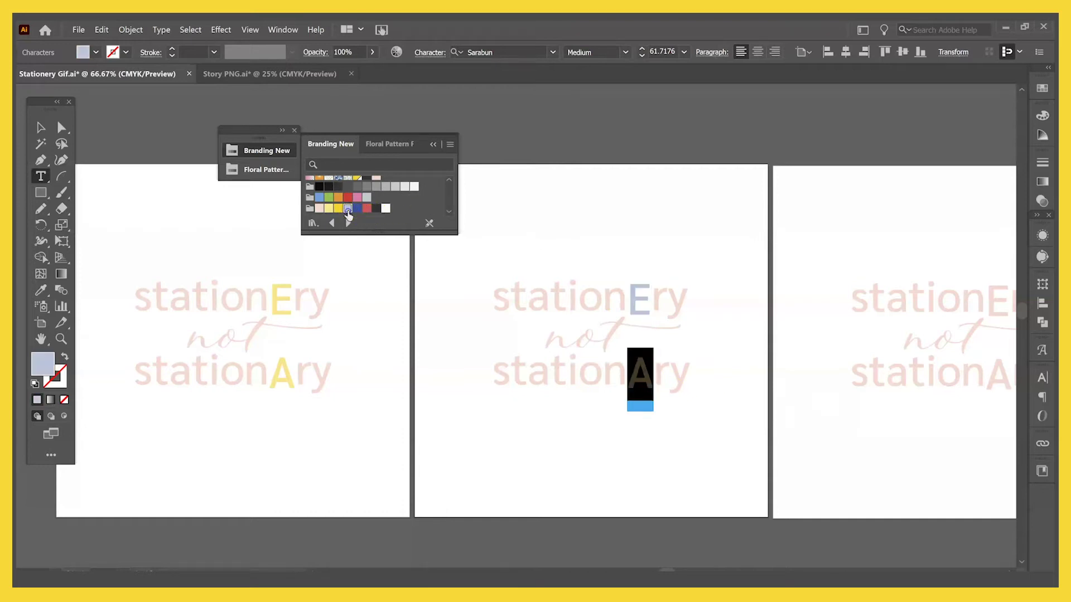
{"action": "scroll", "coordinate": [625, 301], "scroll_direction": "right", "scroll_amount": 5}
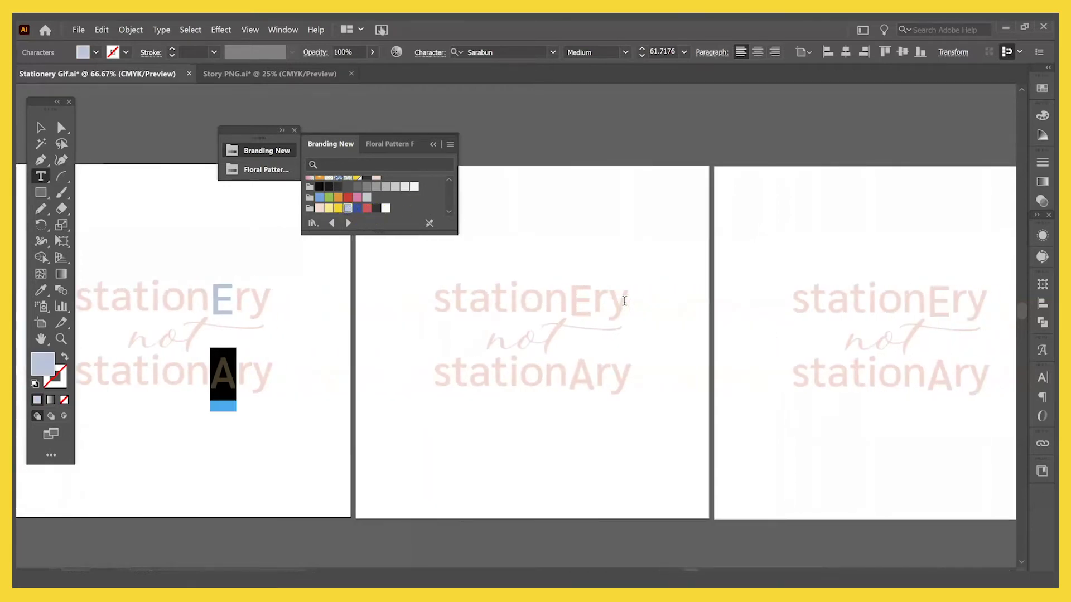
Colour the E and A on the third artboard red
{"action": "left_click_drag", "start_coordinate": [598, 292], "coordinate": [570, 292]}
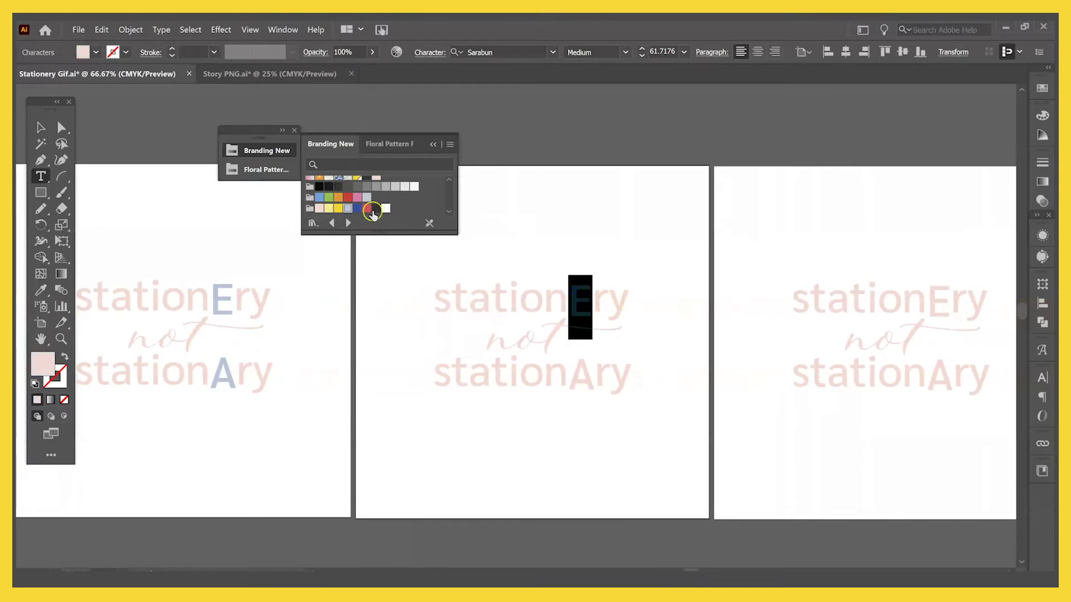
{"action": "left_click", "coordinate": [366, 208]}
{"action": "left_click_drag", "start_coordinate": [592, 373], "coordinate": [569, 373]}
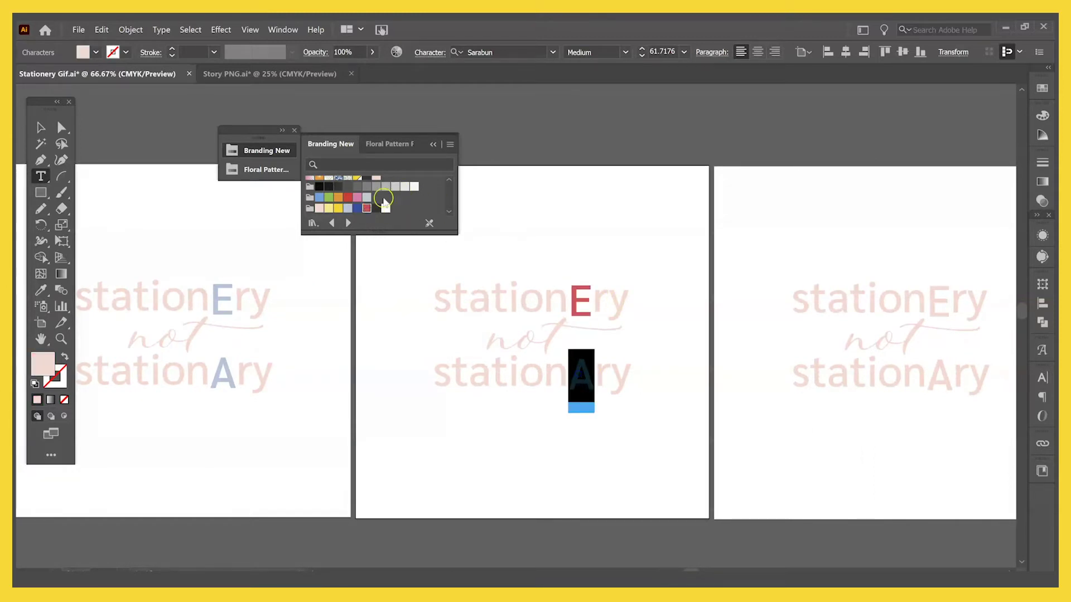
{"action": "left_click", "coordinate": [366, 208]}
{"action": "scroll", "coordinate": [549, 293], "scroll_direction": "right", "scroll_amount": 5}
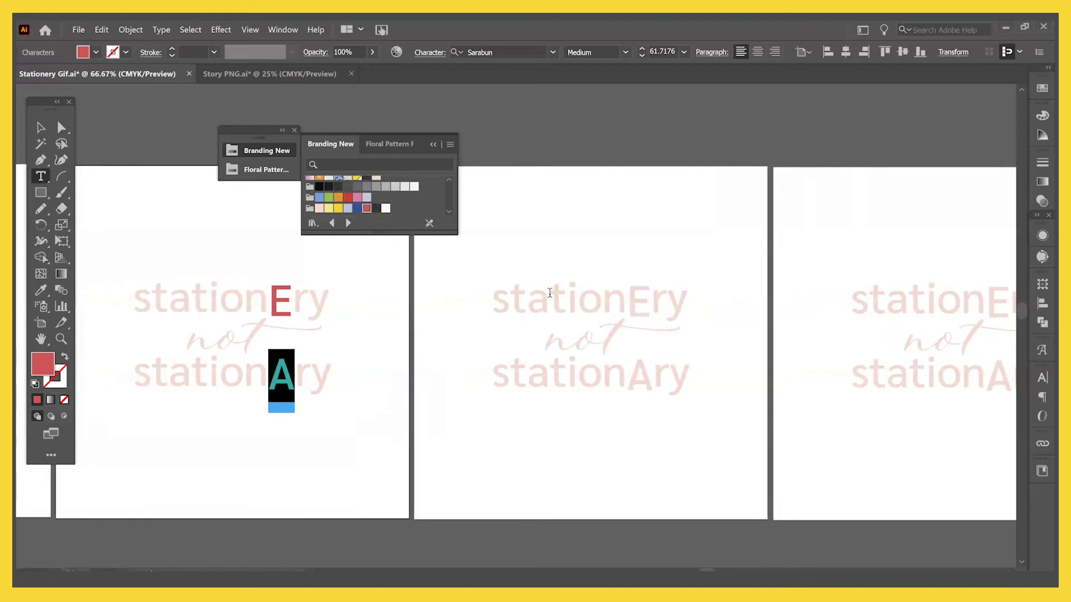
Colour the E and A on the fourth artboard yellow
{"action": "left_click_drag", "start_coordinate": [547, 293], "coordinate": [523, 294]}
{"action": "left_click", "coordinate": [328, 208]}
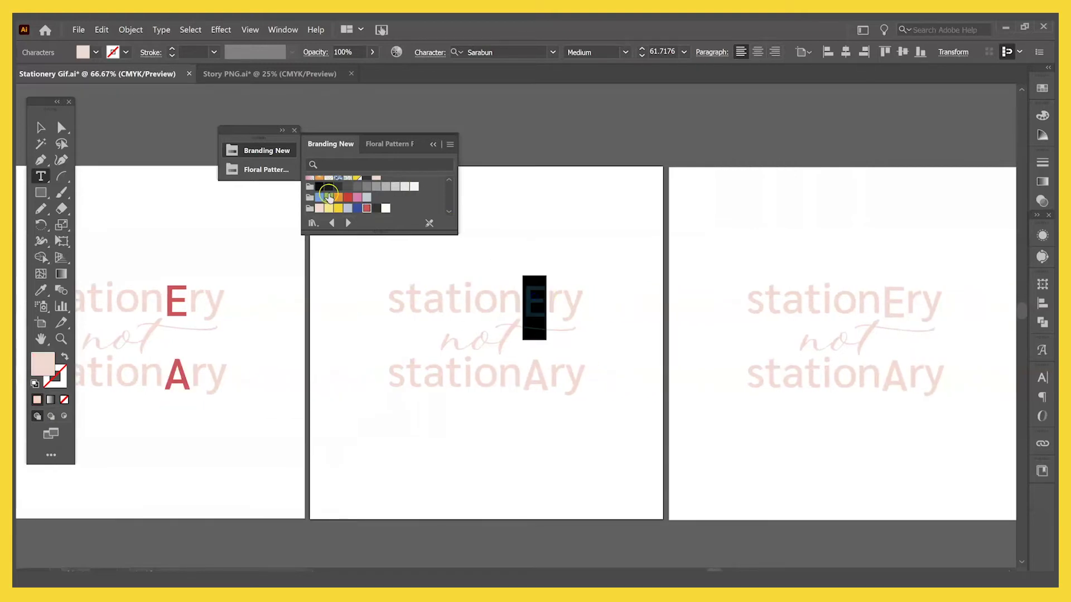
{"action": "left_click", "coordinate": [338, 208]}
{"action": "left_click_drag", "start_coordinate": [528, 367], "coordinate": [549, 372]}
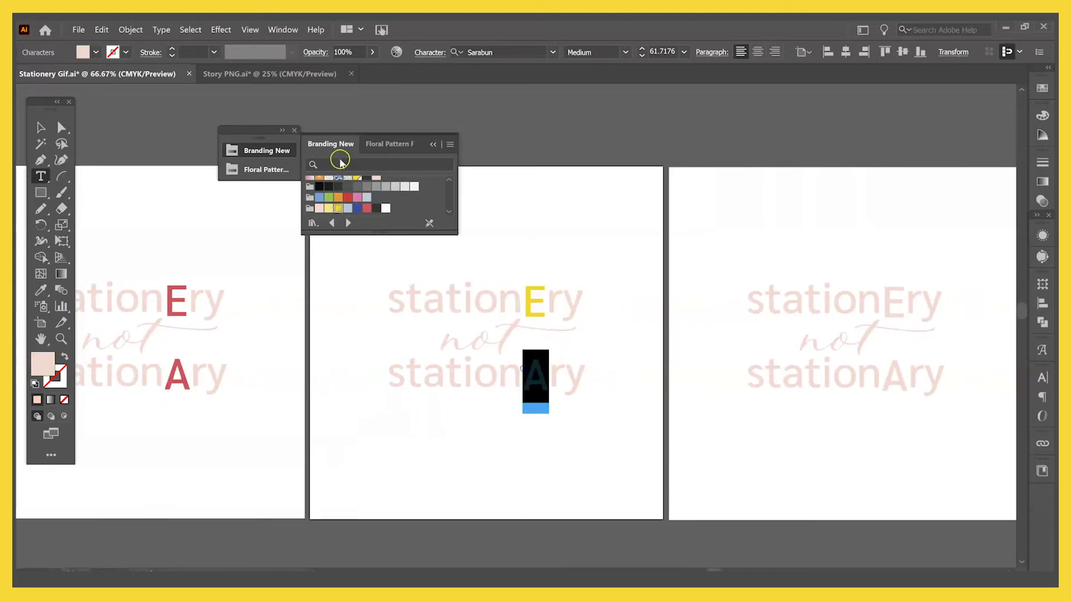
{"action": "left_click", "coordinate": [338, 208]}
{"action": "scroll", "coordinate": [453, 267], "scroll_direction": "right", "scroll_amount": 3}
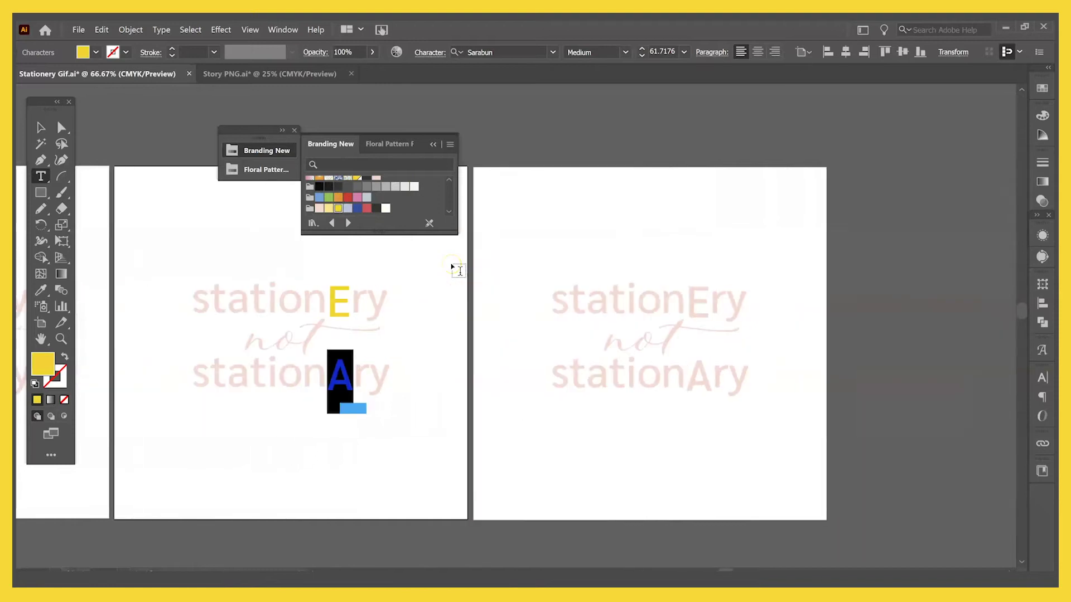
Colour the E and A on the fifth artboard dark blue
{"action": "left_click_drag", "start_coordinate": [708, 292], "coordinate": [686, 291]}
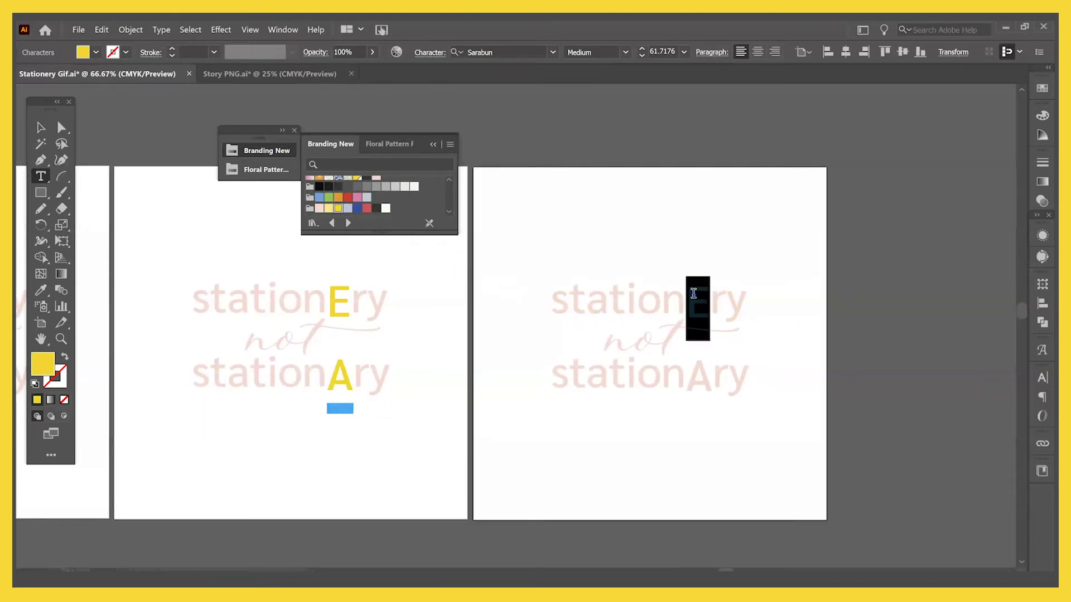
{"action": "left_click", "coordinate": [365, 209]}
{"action": "left_click", "coordinate": [357, 209]}
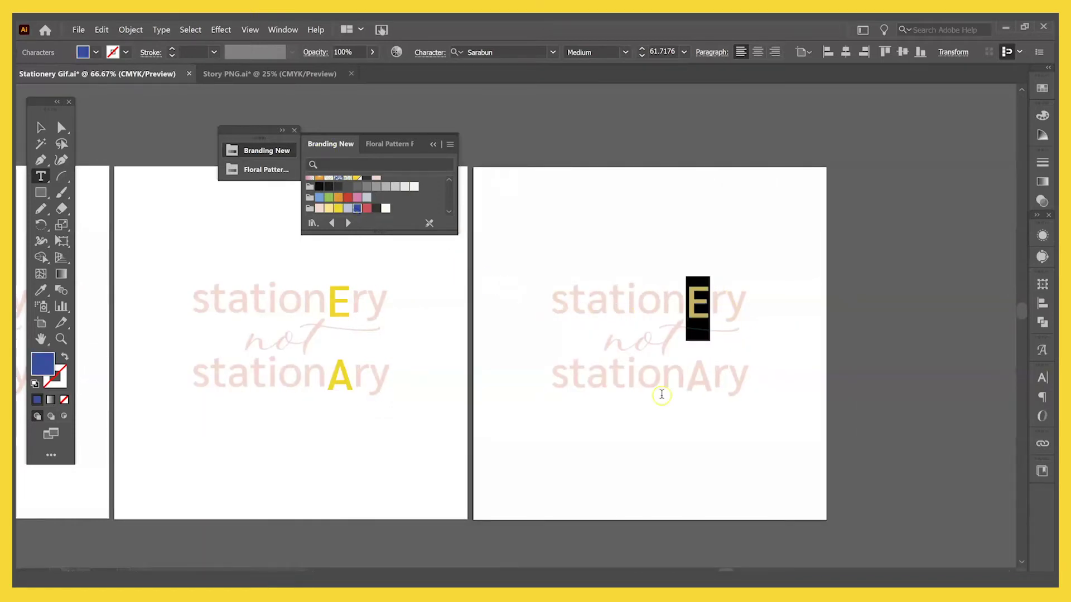
{"action": "left_click_drag", "start_coordinate": [707, 382], "coordinate": [681, 380]}
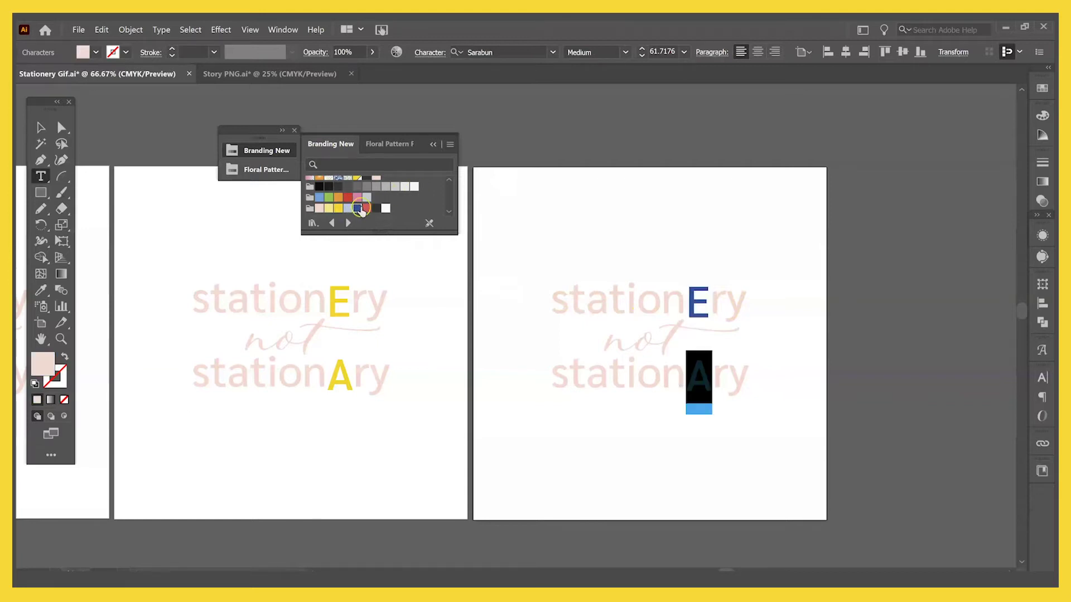
{"action": "left_click", "coordinate": [357, 208]}
{"action": "left_click", "coordinate": [430, 145]}
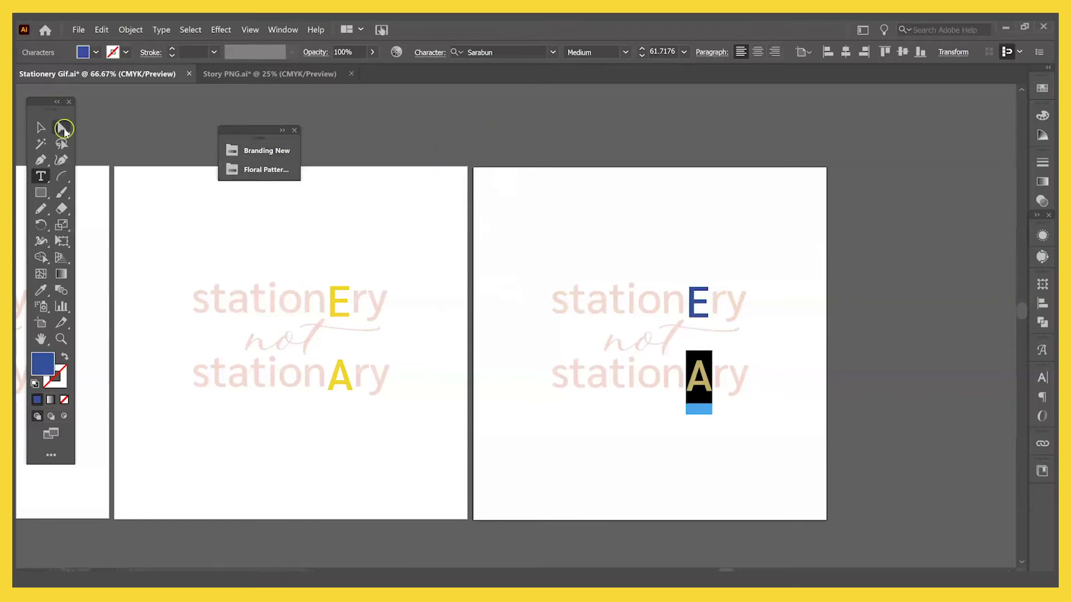
Move the collapsed swatch panel aside, deselect, and zoom out to show all five artboards
{"action": "left_click", "coordinate": [41, 127]}
{"action": "left_click_drag", "start_coordinate": [256, 137], "coordinate": [227, 118]}
{"action": "left_click", "coordinate": [378, 176]}
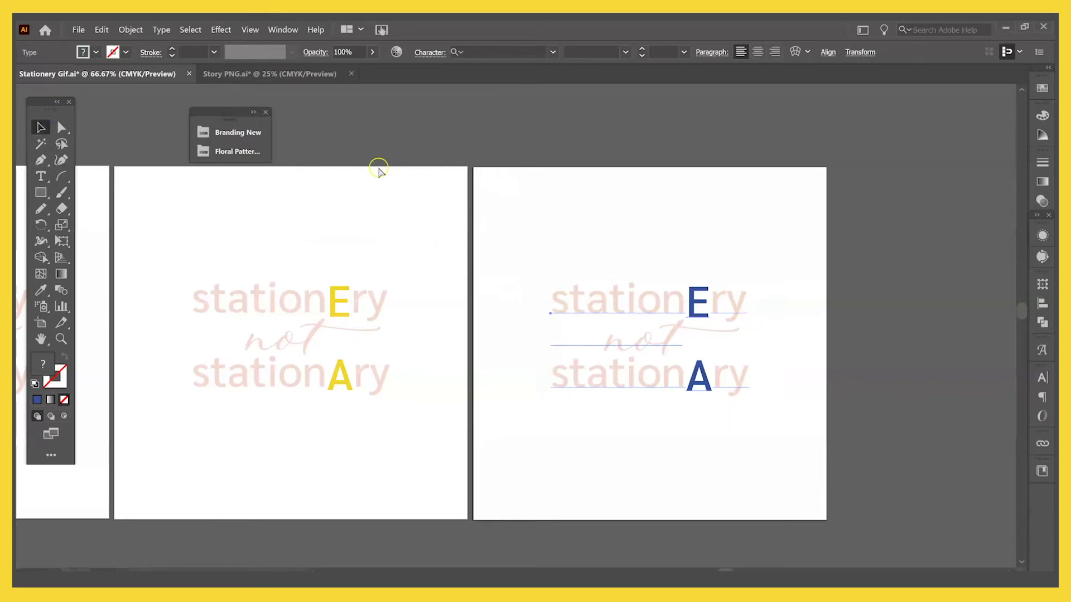
{"action": "key", "text": "ctrl+minus"}
{"action": "key", "text": "ctrl+minus"}
{"action": "scroll", "coordinate": [578, 377], "scroll_direction": "left", "scroll_amount": 10}
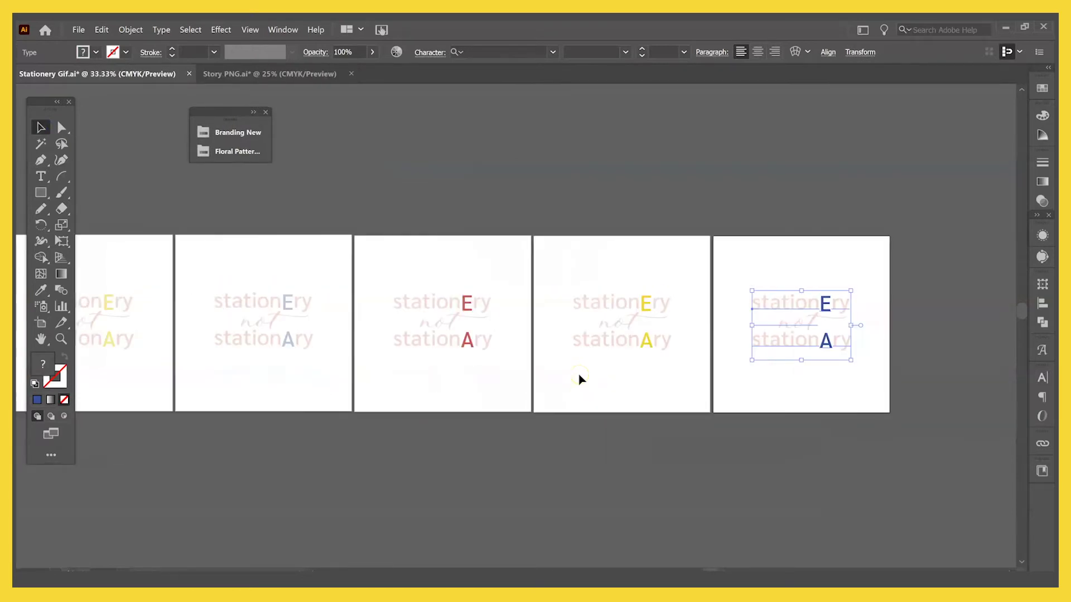
{"action": "scroll", "coordinate": [578, 380], "scroll_direction": "right", "scroll_amount": 4}
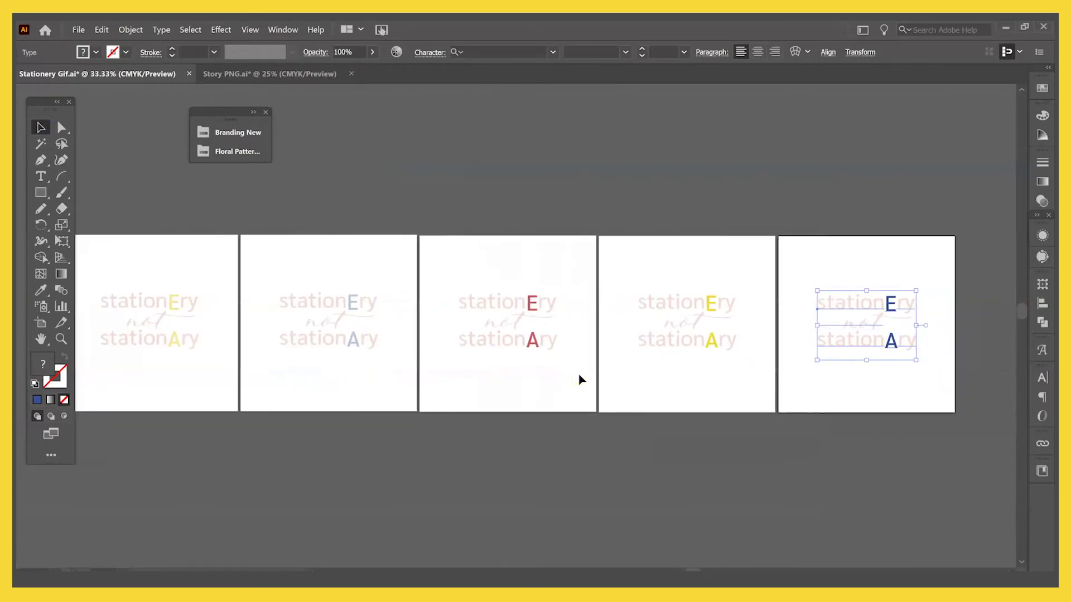
{"action": "scroll", "coordinate": [578, 377], "scroll_direction": "left", "scroll_amount": 1}
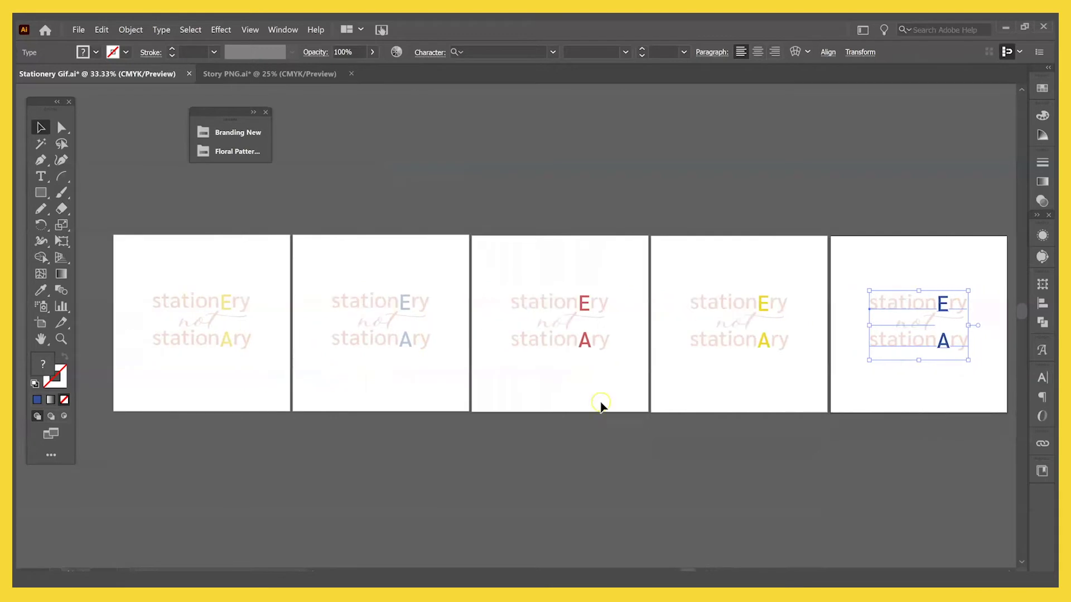
{"action": "left_click", "coordinate": [612, 443]}
Export all artboards as PNG into the Stationery GIF folder at High 300 ppi
{"action": "left_click", "coordinate": [78, 30]}
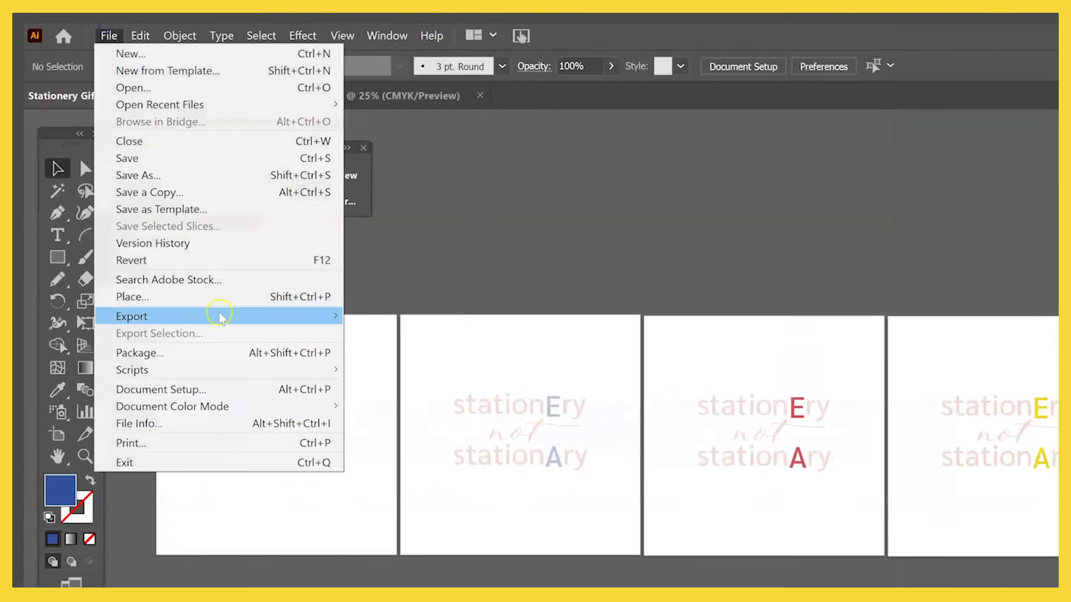
{"action": "left_click", "coordinate": [239, 317]}
{"action": "left_click", "coordinate": [376, 333]}
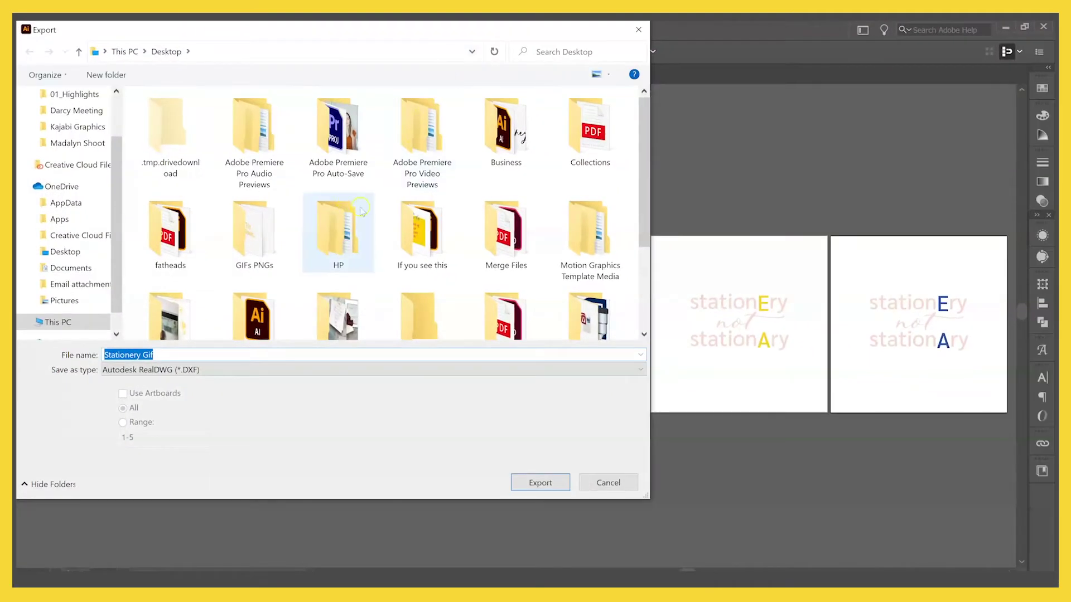
{"action": "scroll", "coordinate": [429, 211], "scroll_direction": "down", "scroll_amount": 2}
{"action": "double_click", "coordinate": [440, 211]}
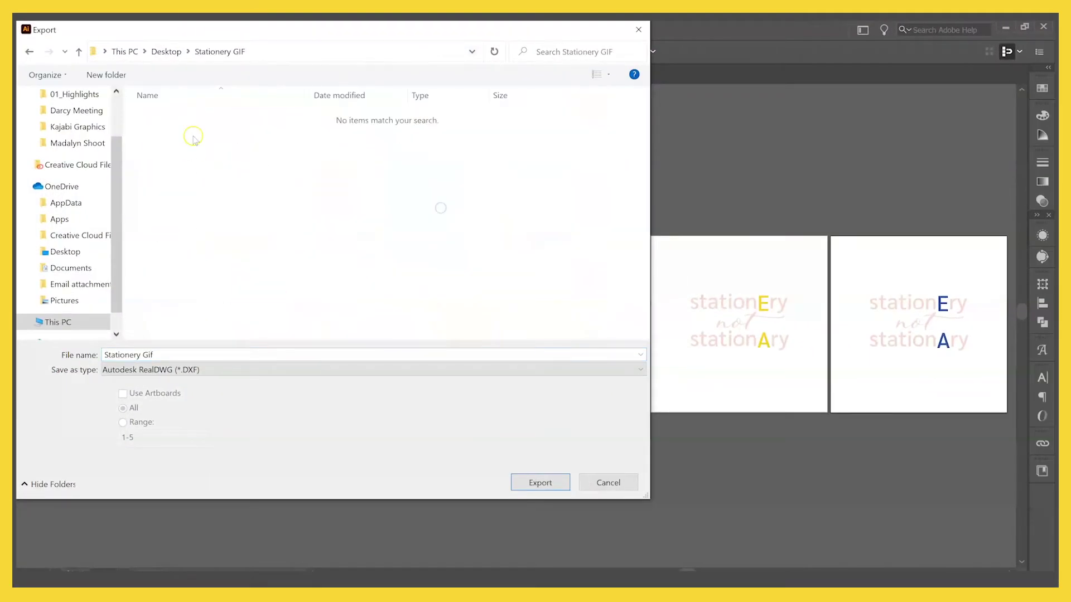
{"action": "left_click", "coordinate": [146, 370]}
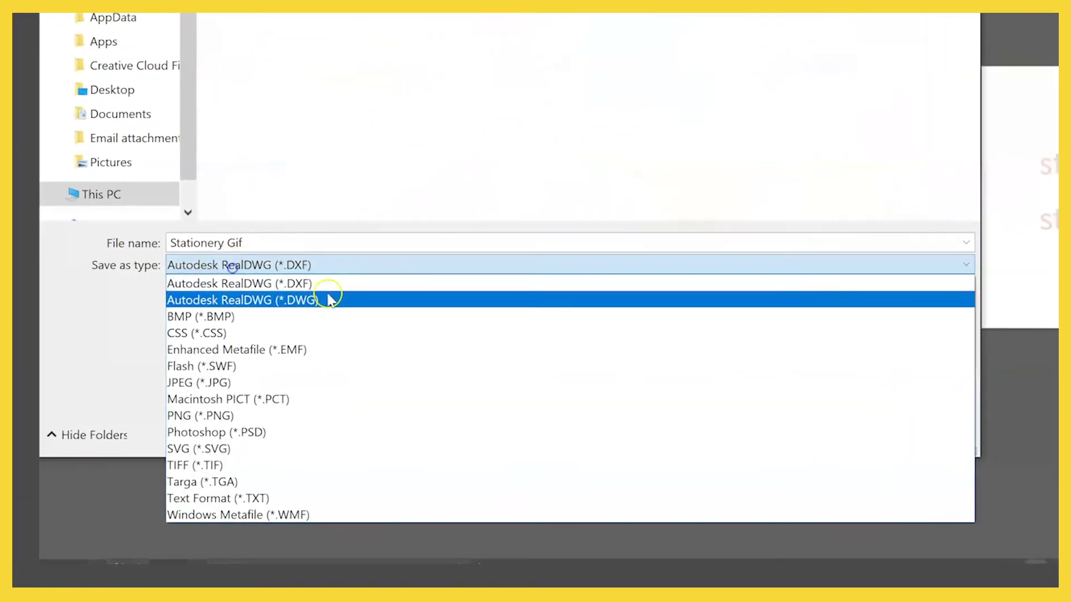
{"action": "left_click", "coordinate": [353, 399]}
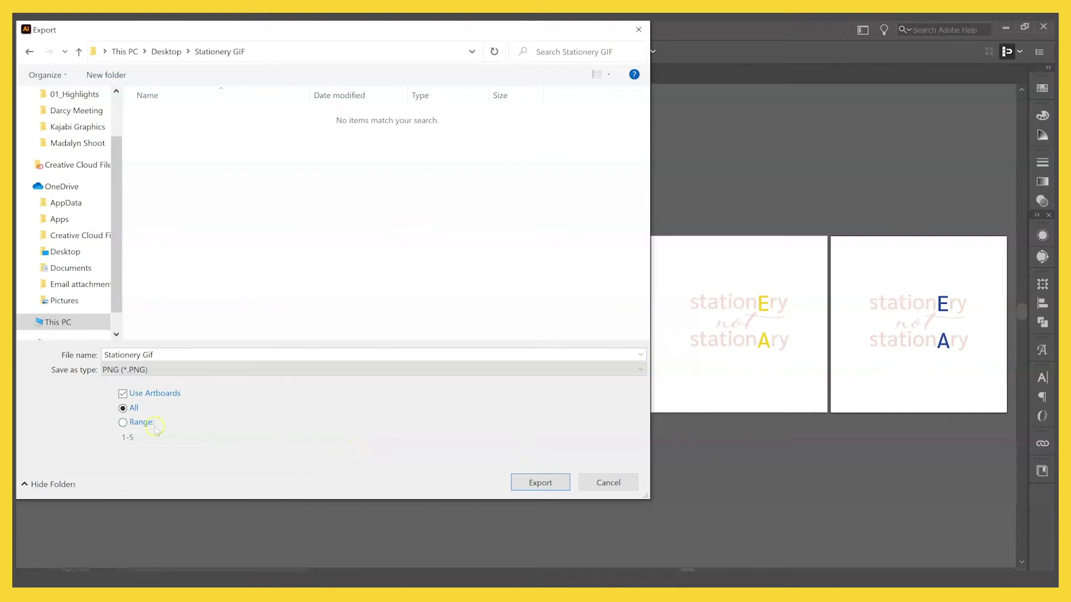
{"action": "left_click", "coordinate": [551, 487]}
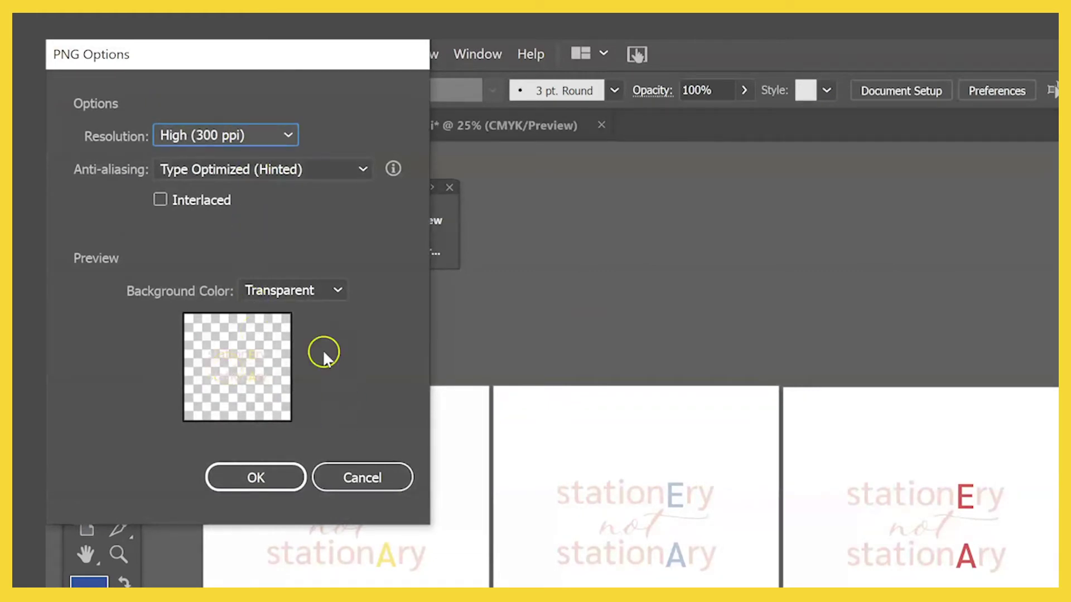
{"action": "left_click", "coordinate": [261, 478]}
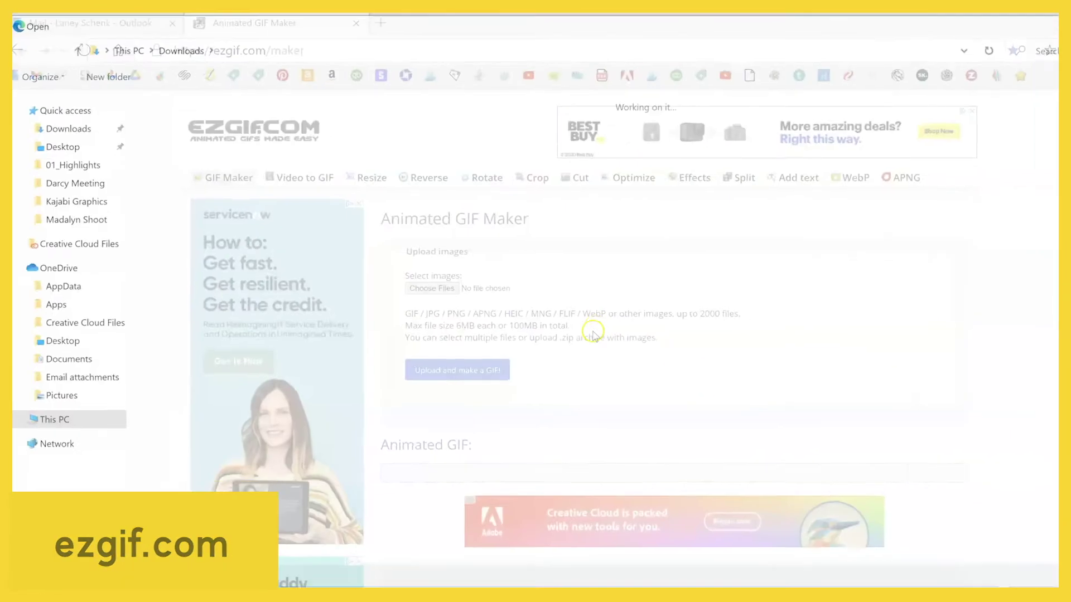
Choose the five PNG frames from Desktop > Stationery GIF for the GIF Maker
{"action": "left_click", "coordinate": [67, 138]}
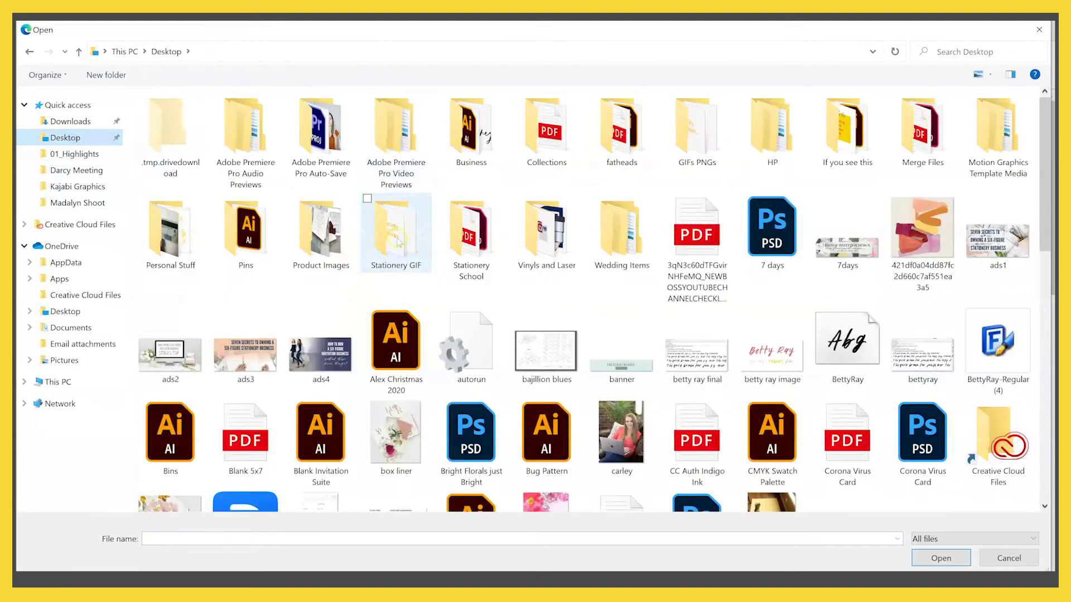
{"action": "double_click", "coordinate": [396, 234]}
{"action": "left_click_drag", "start_coordinate": [556, 209], "coordinate": [131, 110]}
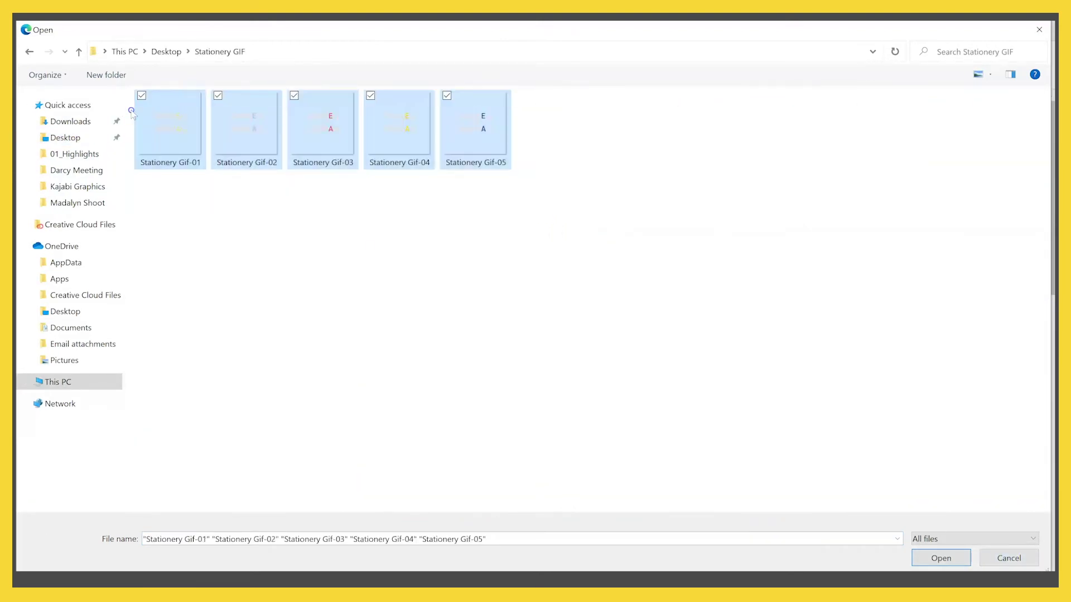
{"action": "left_click", "coordinate": [919, 553]}
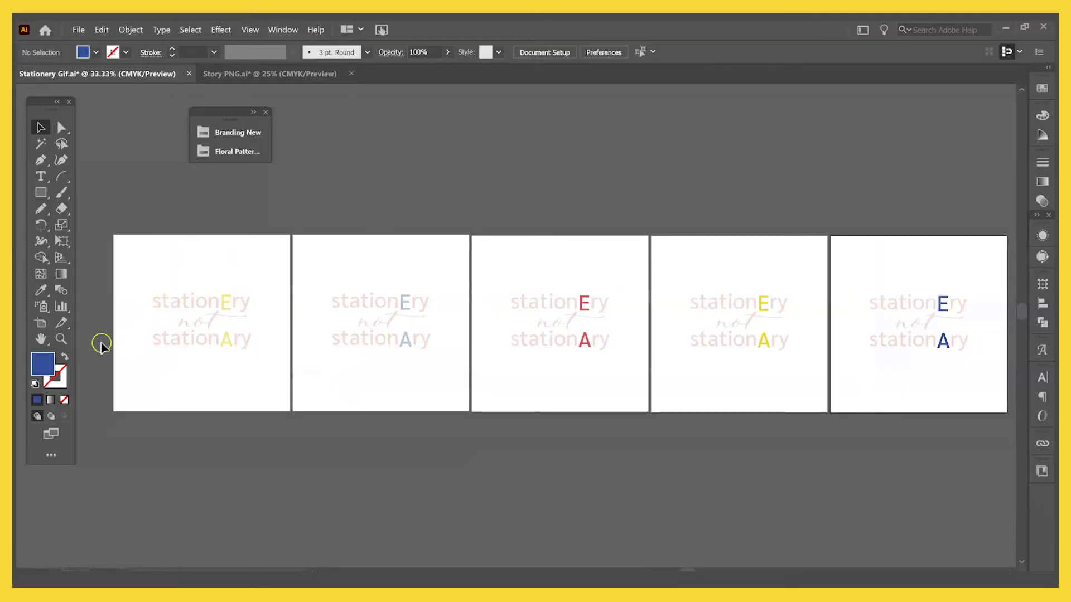
{"action": "left_click", "coordinate": [40, 322]}
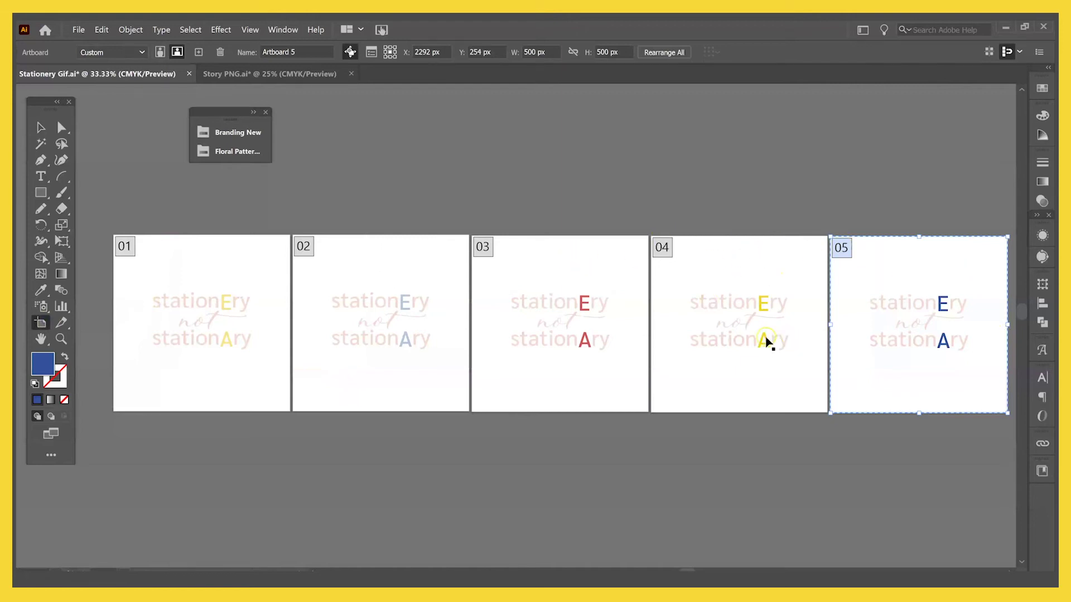
{"action": "left_click", "coordinate": [39, 127]}
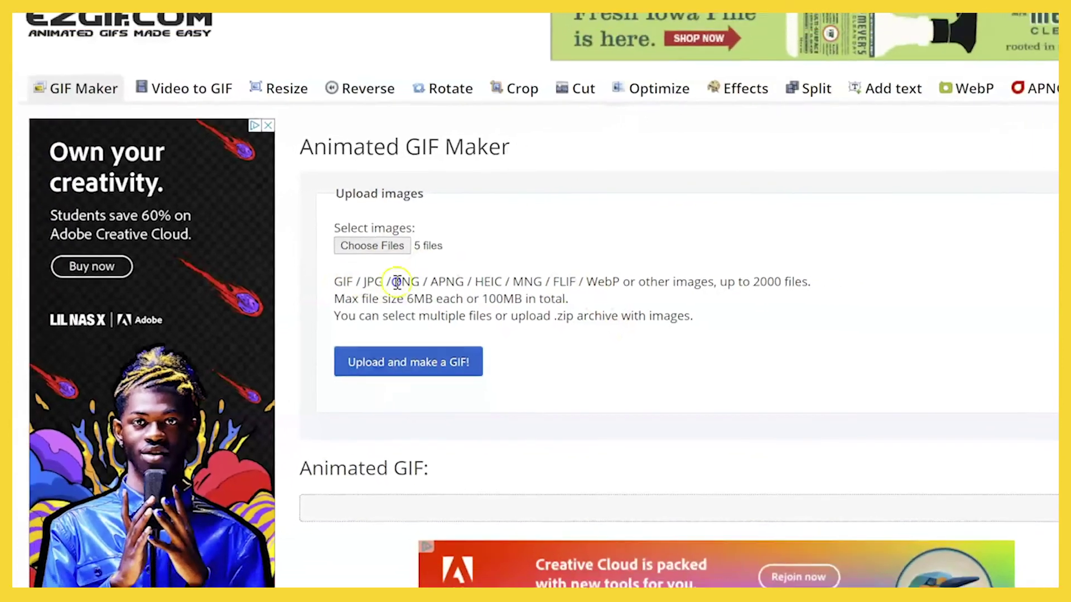
Upload the five chosen frames to ezgif's Animated GIF Maker
{"action": "left_click_drag", "start_coordinate": [352, 279], "coordinate": [717, 282]}
{"action": "left_click", "coordinate": [673, 290]}
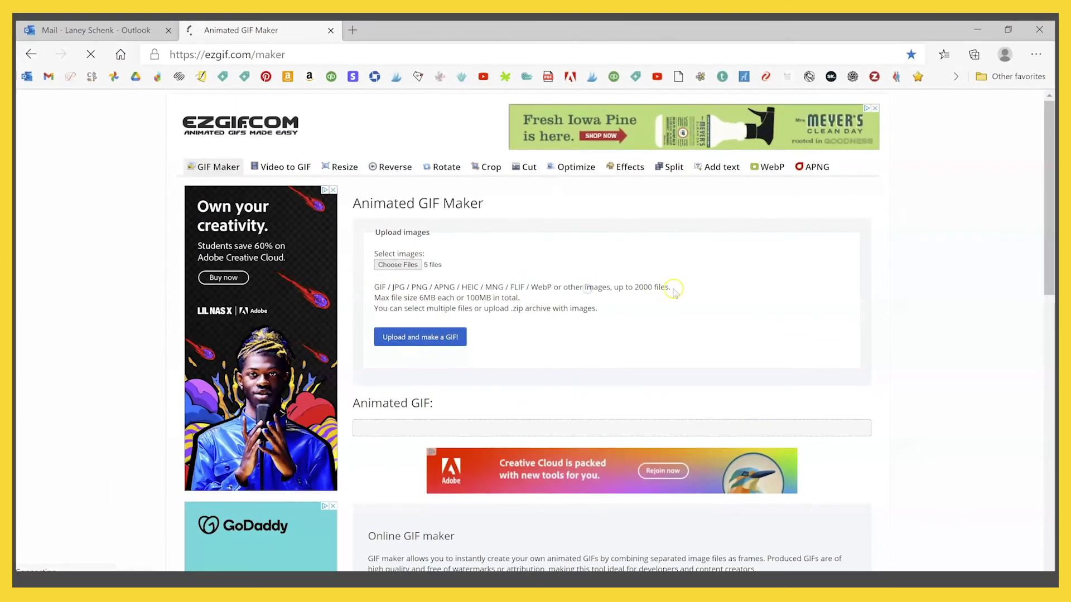
{"action": "scroll", "coordinate": [748, 299], "scroll_direction": "down", "scroll_amount": 8}
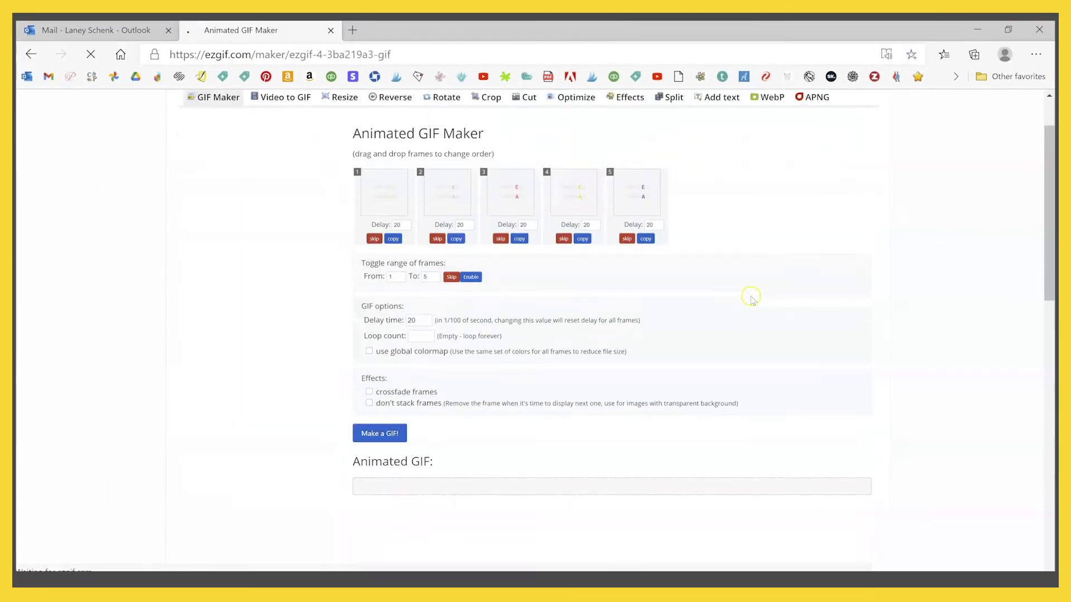
{"action": "scroll", "coordinate": [670, 310], "scroll_direction": "up", "scroll_amount": 6}
{"action": "scroll", "coordinate": [671, 310], "scroll_direction": "up", "scroll_amount": 2}
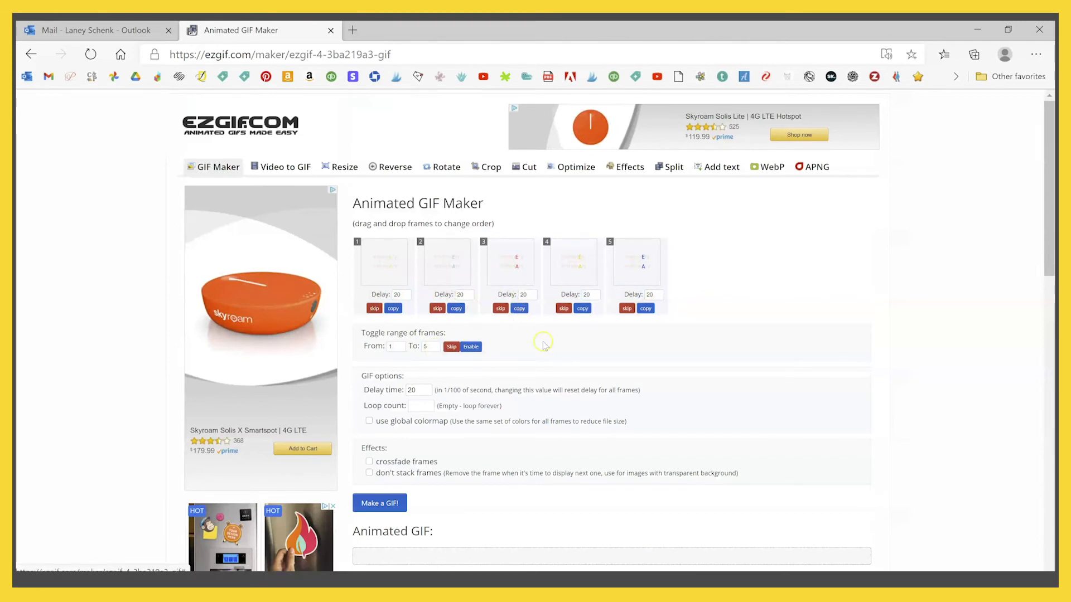
Generate the animated GIF from the five frames at delay 20
{"action": "scroll", "coordinate": [525, 317], "scroll_direction": "down", "scroll_amount": 3}
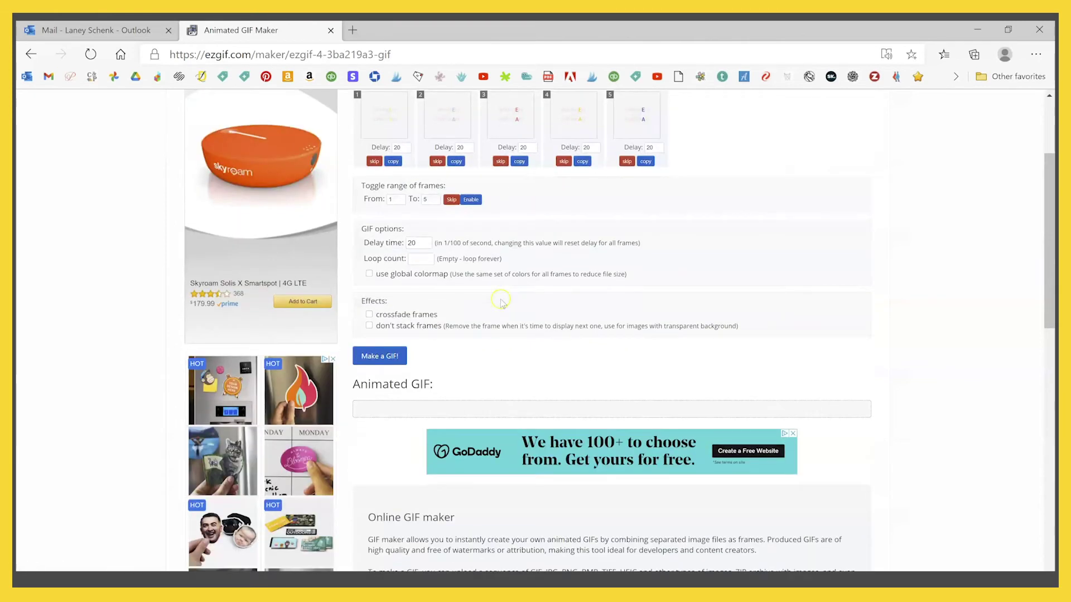
{"action": "scroll", "coordinate": [501, 301], "scroll_direction": "down", "scroll_amount": 2}
{"action": "left_click", "coordinate": [382, 283]}
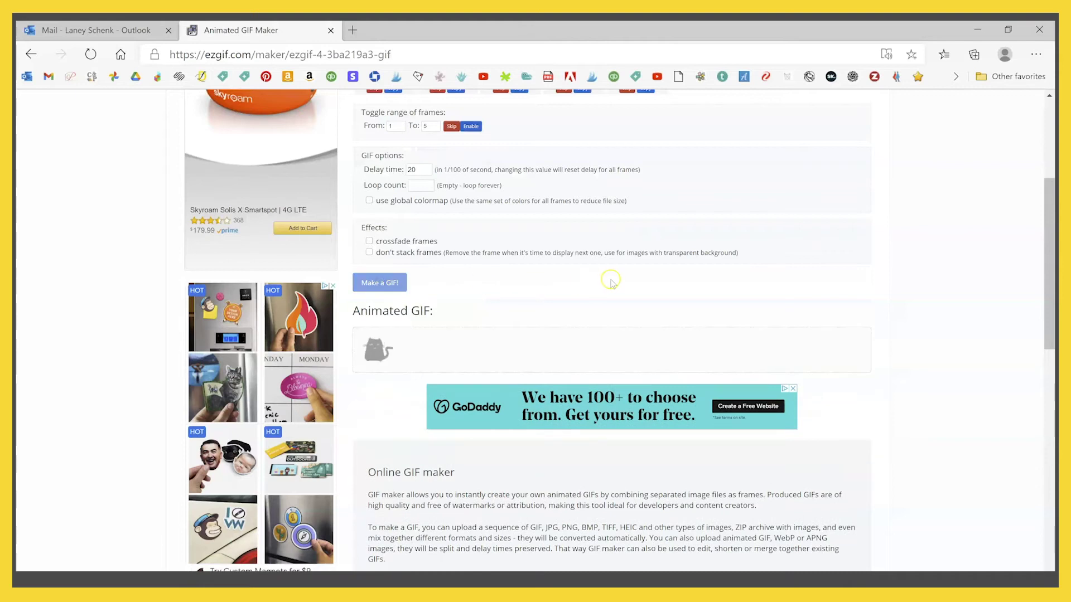
{"action": "scroll", "coordinate": [898, 289], "scroll_direction": "down", "scroll_amount": 4}
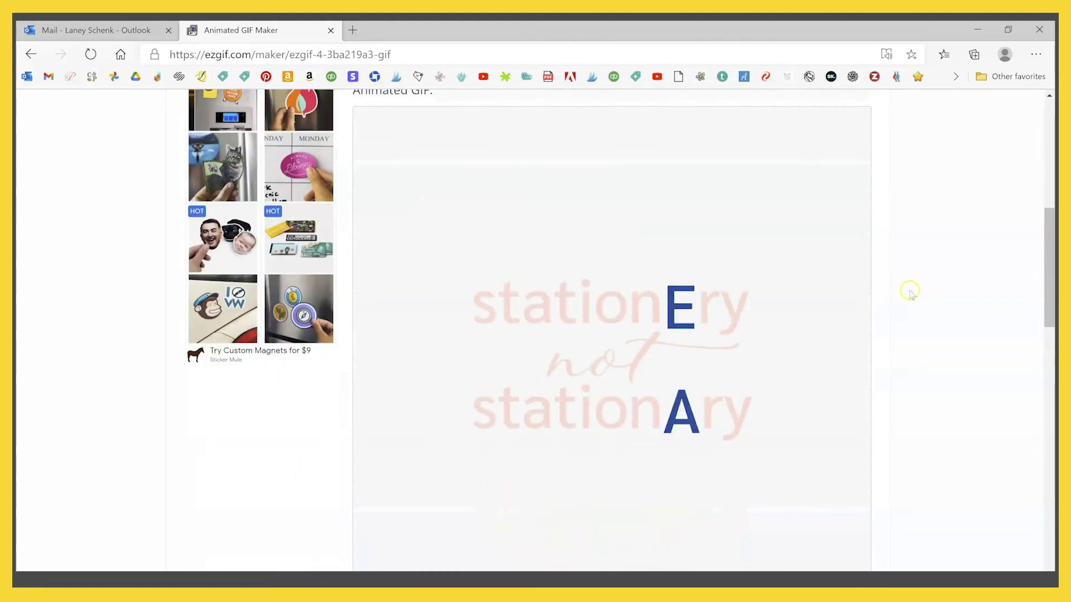
{"action": "scroll", "coordinate": [538, 288], "scroll_direction": "up", "scroll_amount": 4}
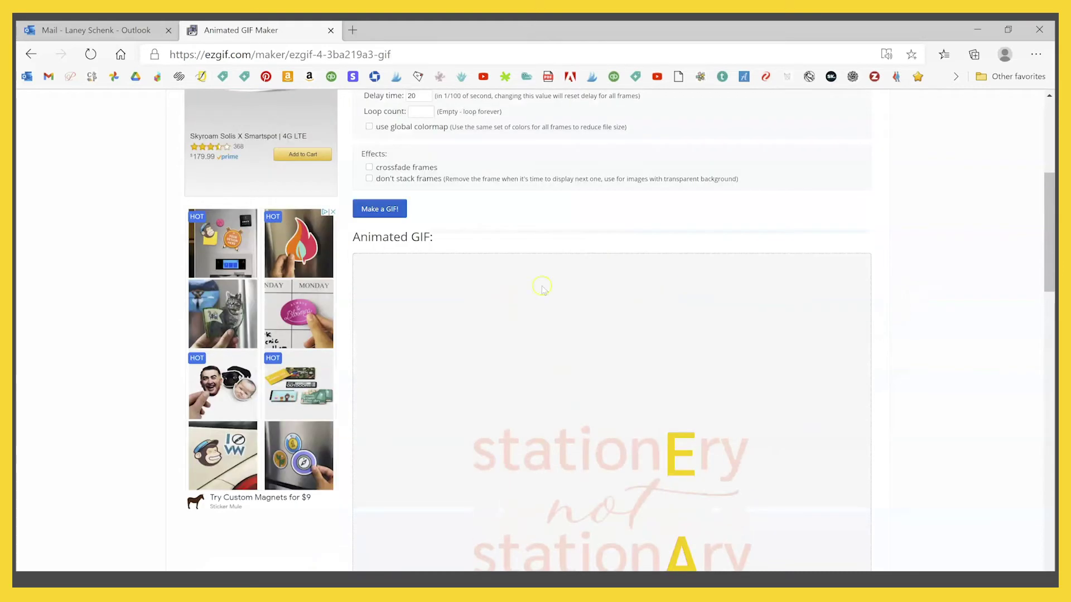
Regenerate the GIF with 'don't stack frames' enabled so each frame replaces the previous one
{"action": "left_click", "coordinate": [370, 252]}
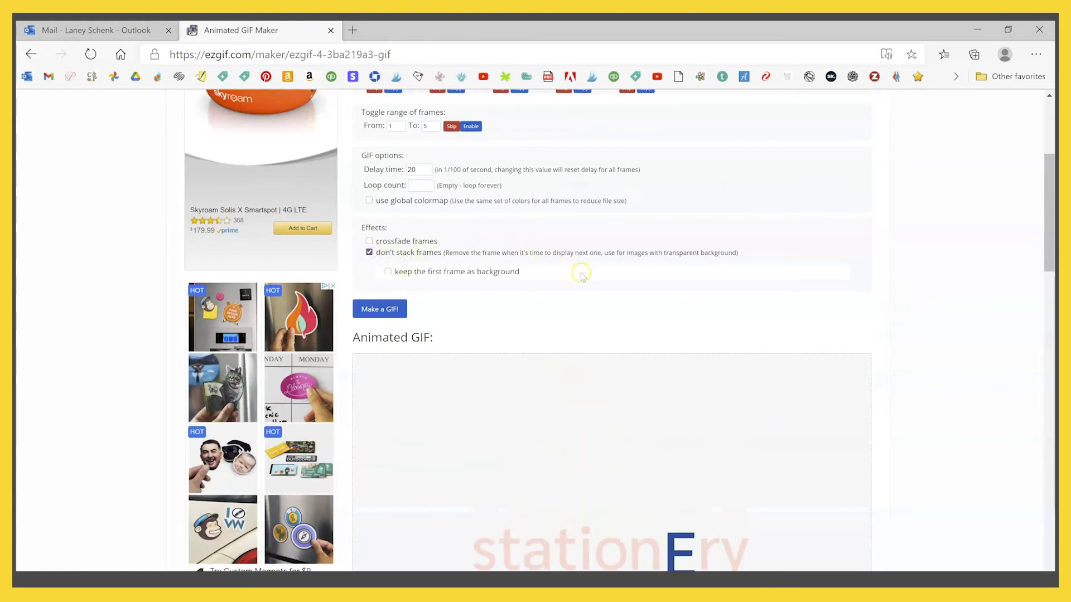
{"action": "scroll", "coordinate": [588, 326], "scroll_direction": "down", "scroll_amount": 1}
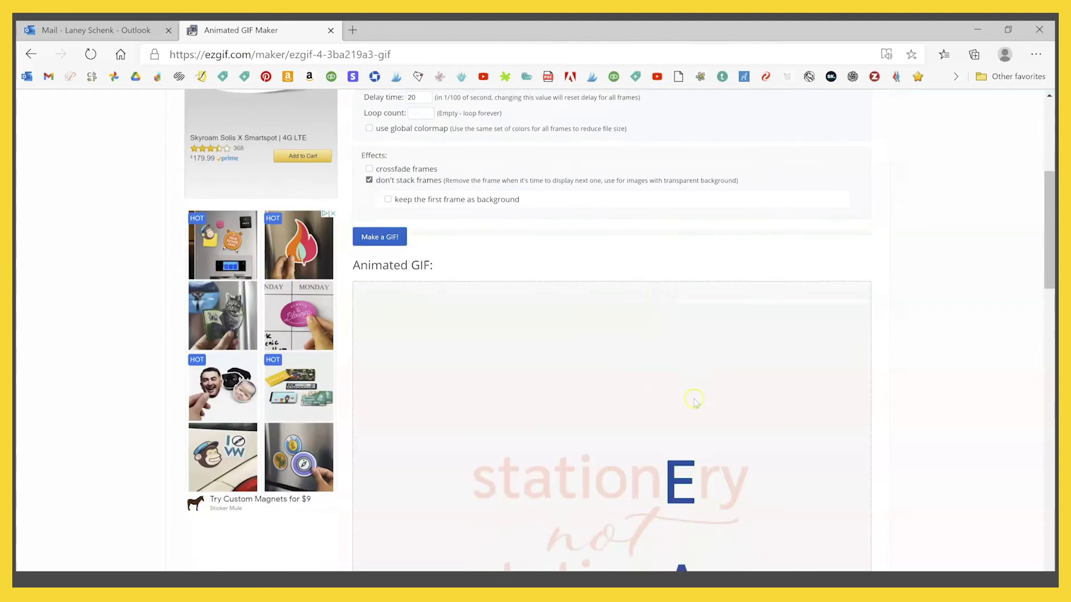
{"action": "left_click", "coordinate": [381, 246]}
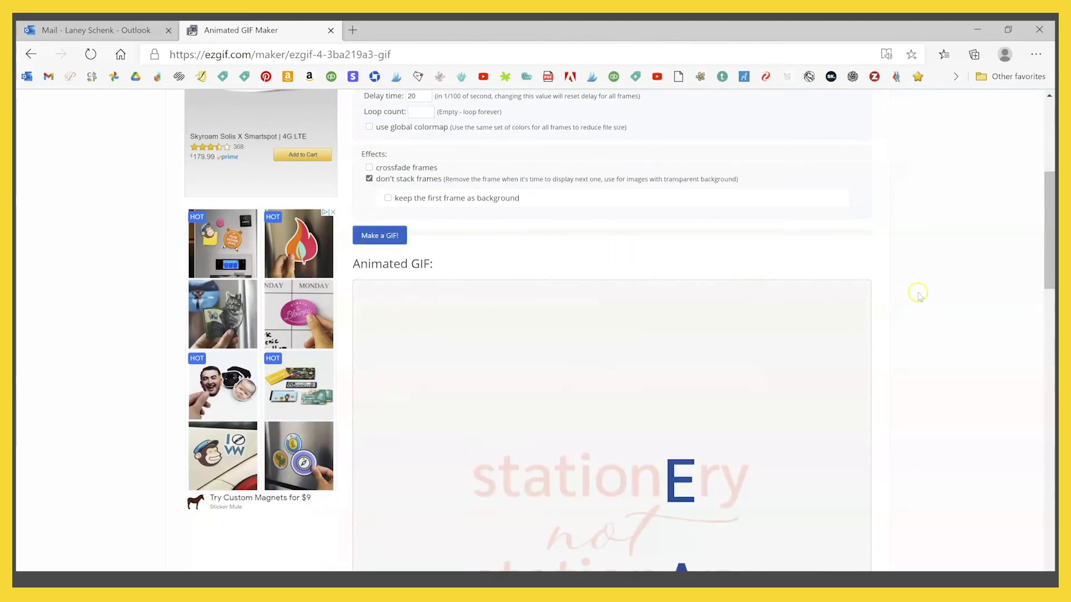
{"action": "scroll", "coordinate": [918, 294], "scroll_direction": "down", "scroll_amount": 2}
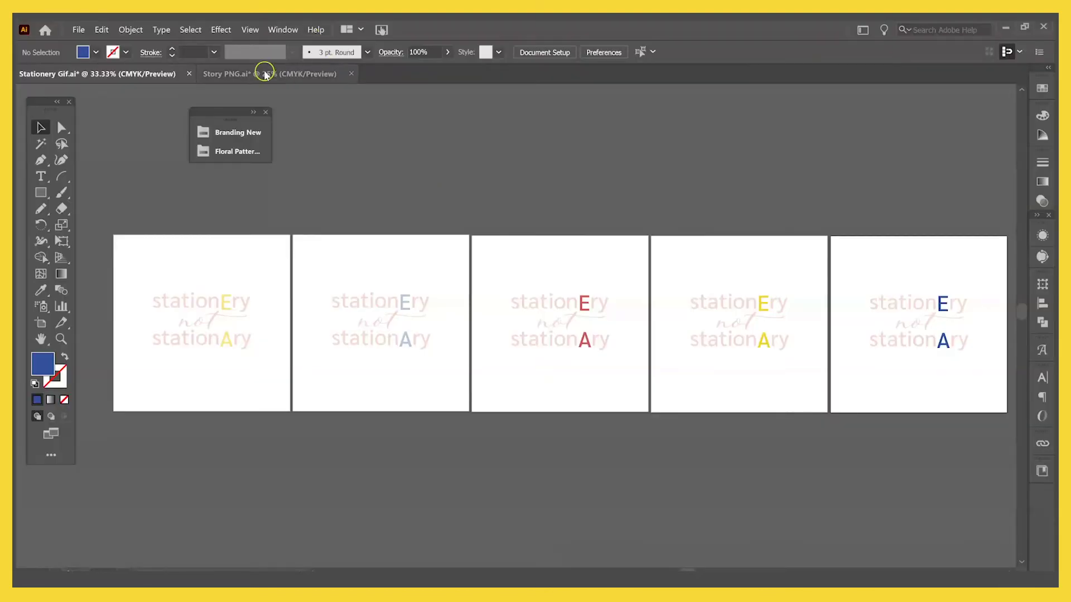
Save the finished 1200×1200 five-frame GIF as ezgif.com-gif-maker.gif
{"action": "left_click", "coordinate": [263, 73]}
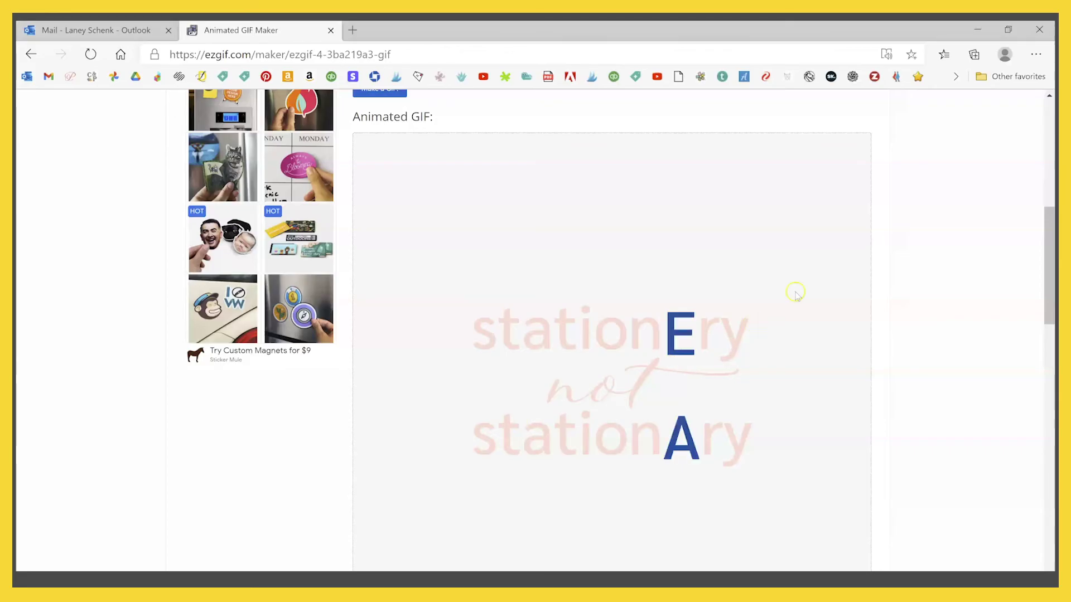
{"action": "scroll", "coordinate": [920, 299], "scroll_direction": "down", "scroll_amount": 1}
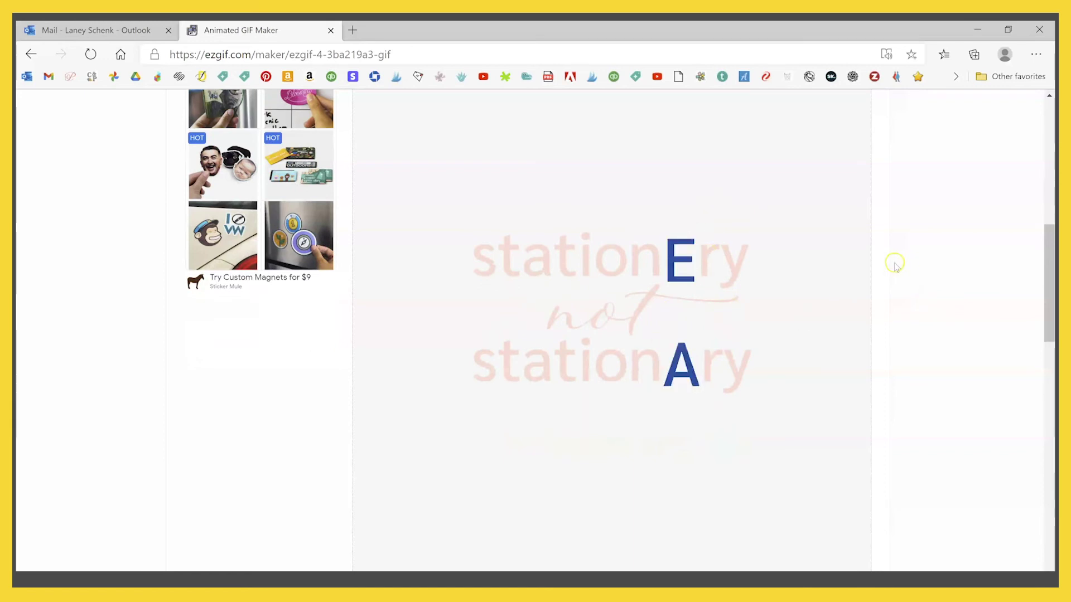
{"action": "scroll", "coordinate": [897, 268], "scroll_direction": "up", "scroll_amount": 1}
{"action": "scroll", "coordinate": [774, 246], "scroll_direction": "up", "scroll_amount": 4}
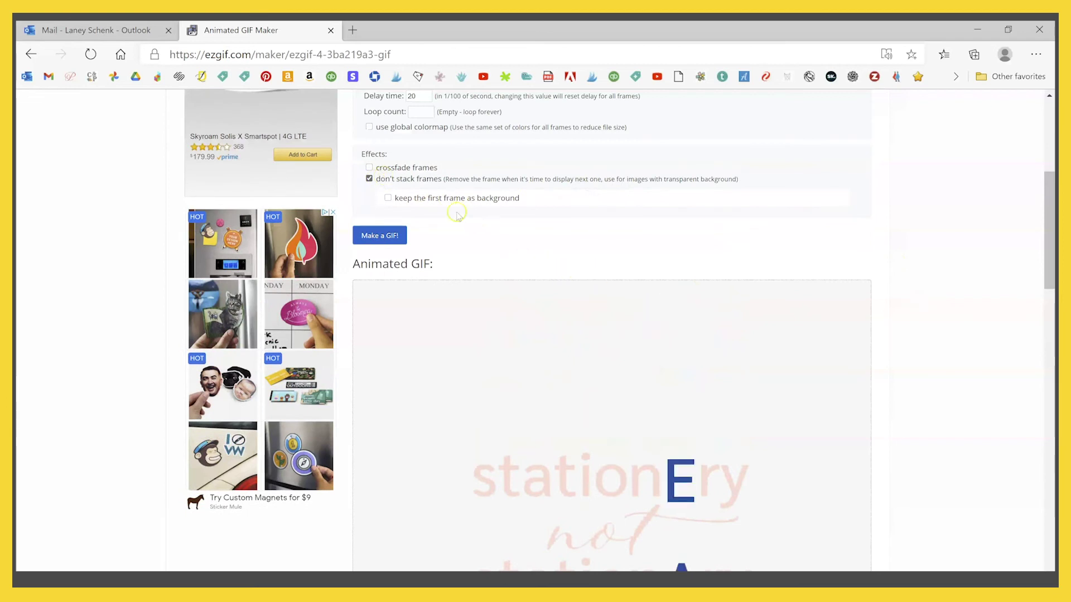
{"action": "scroll", "coordinate": [767, 336], "scroll_direction": "down", "scroll_amount": 2}
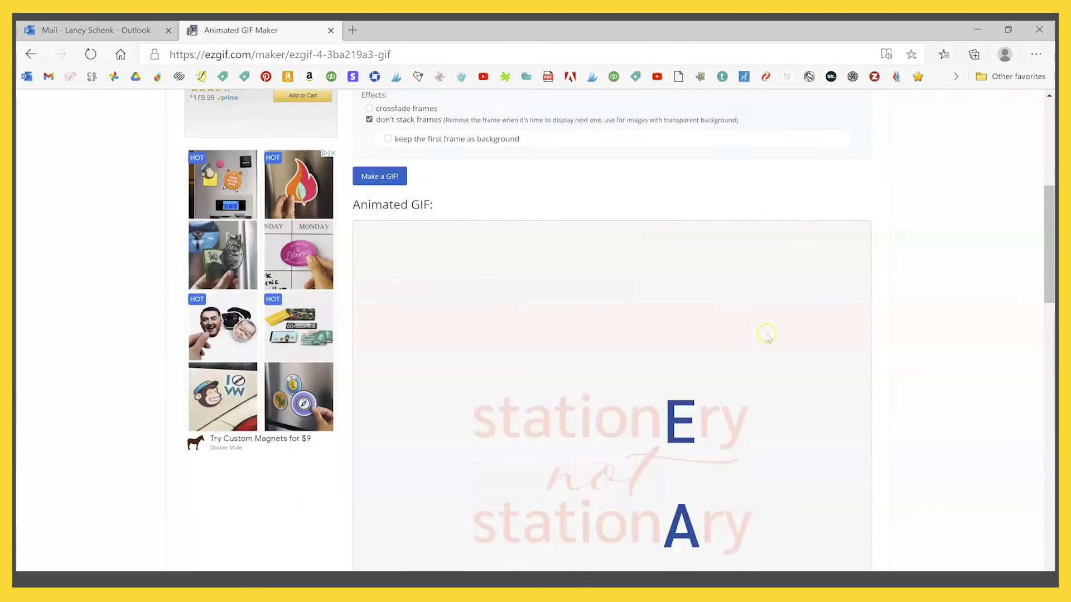
{"action": "scroll", "coordinate": [743, 402], "scroll_direction": "down", "scroll_amount": 3}
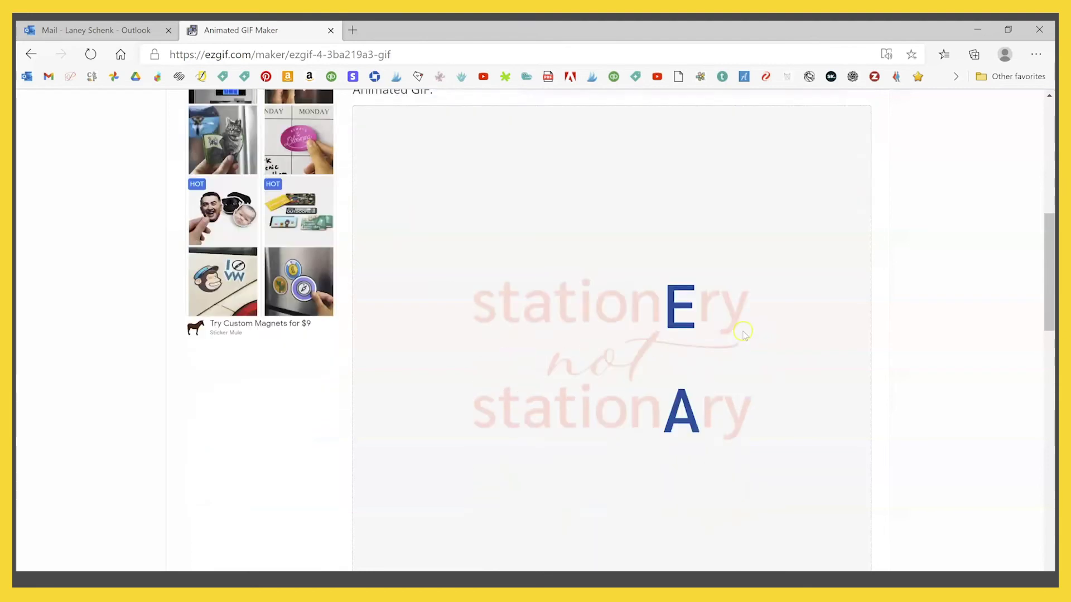
{"action": "scroll", "coordinate": [755, 326], "scroll_direction": "down", "scroll_amount": 5}
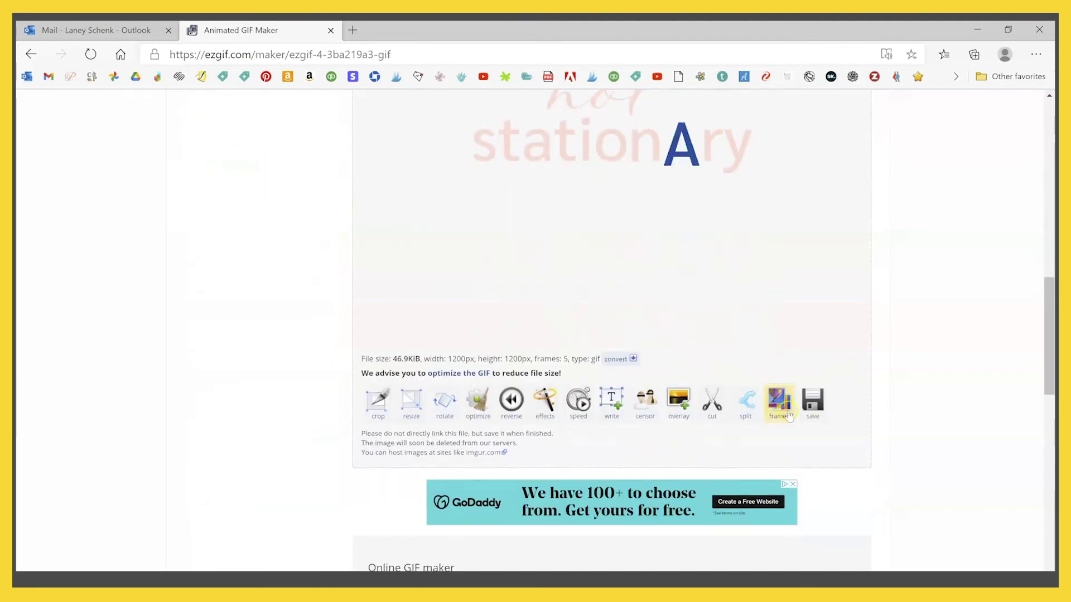
{"action": "left_click", "coordinate": [813, 398]}
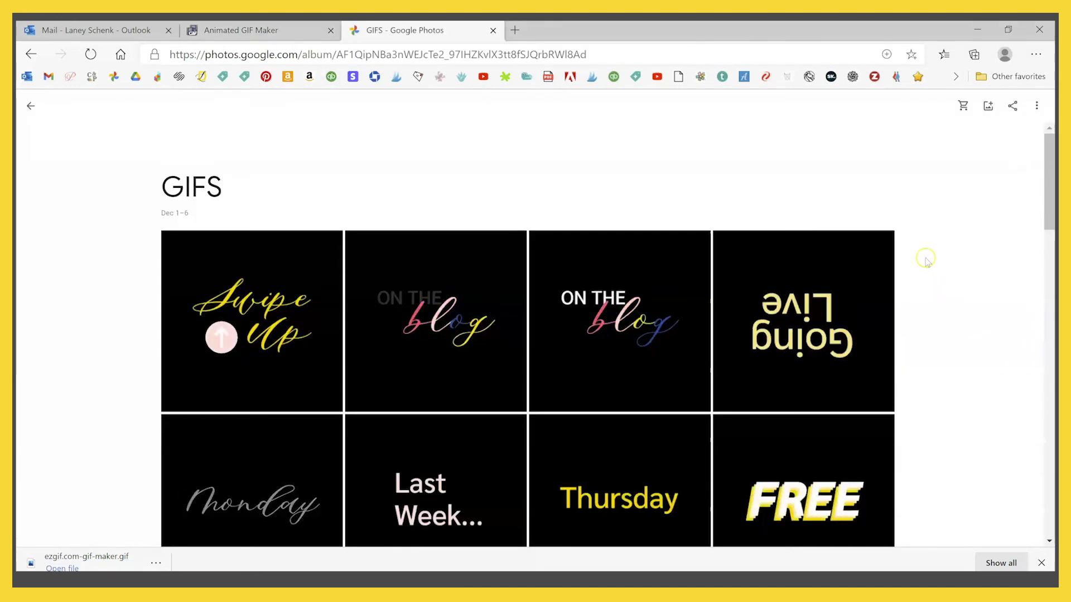
Upload ezgif.com-gif-maker.gif from the computer into the GIFS album
{"action": "scroll", "coordinate": [923, 268], "scroll_direction": "down", "scroll_amount": 2}
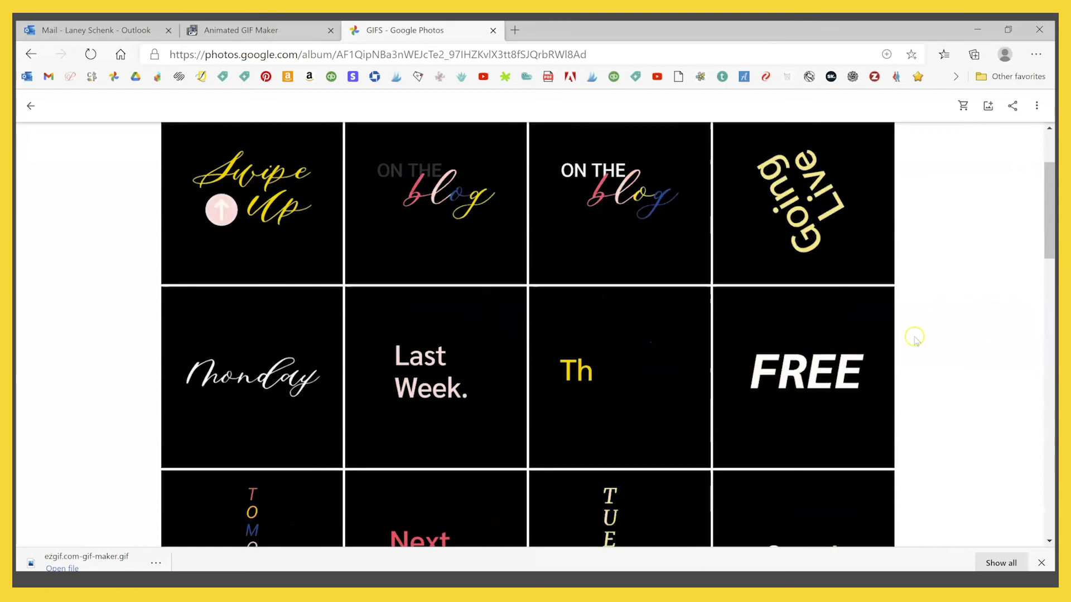
{"action": "scroll", "coordinate": [915, 335], "scroll_direction": "up", "scroll_amount": 3}
{"action": "left_click", "coordinate": [988, 106]}
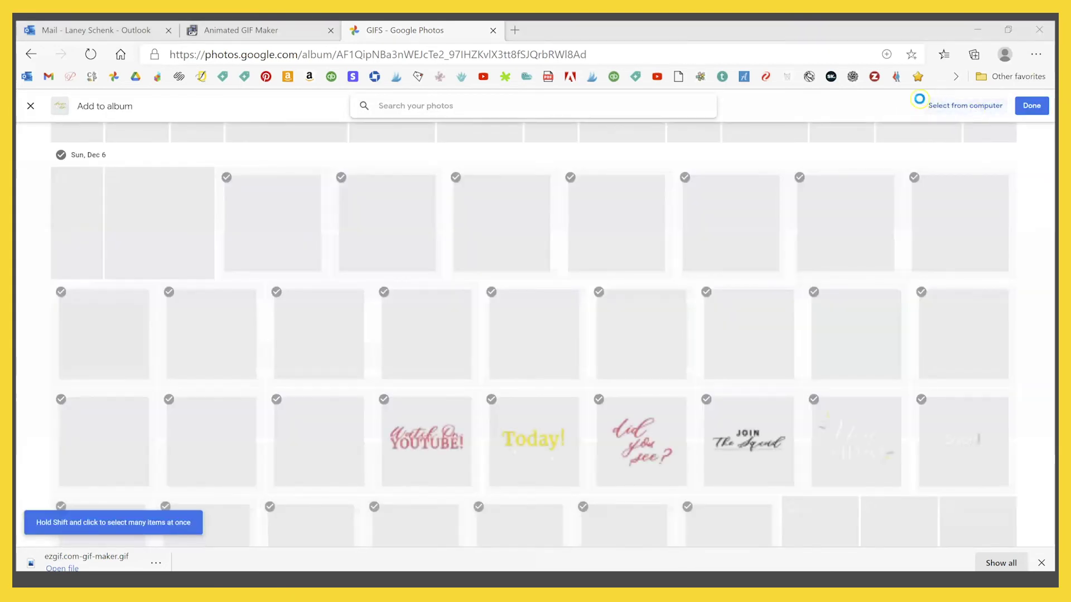
{"action": "left_click", "coordinate": [944, 106]}
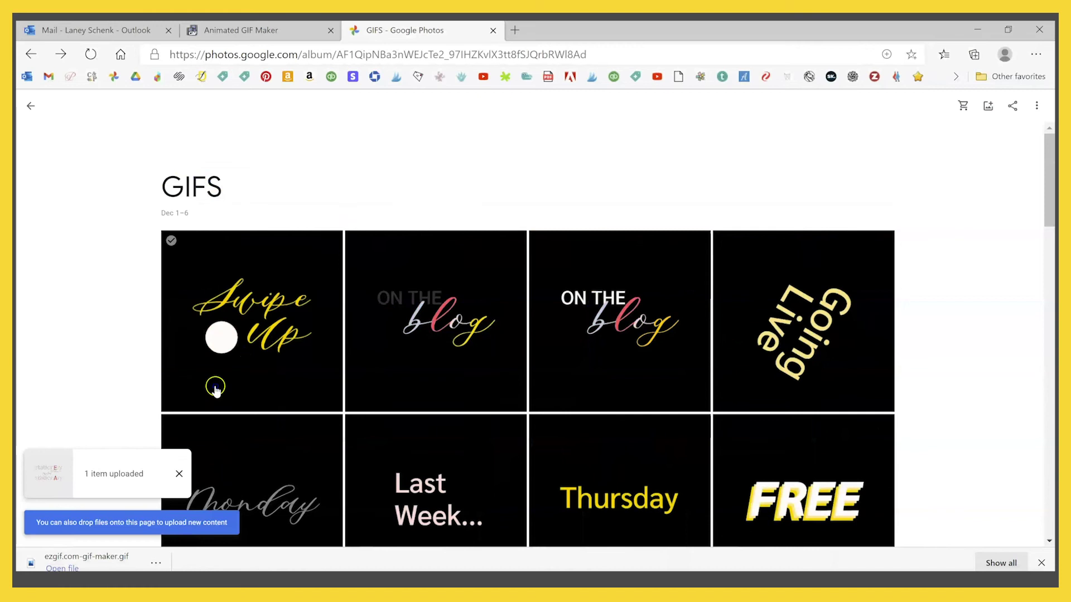
Reload the GIFS album and open the new stationEry not stationAry GIF
{"action": "scroll", "coordinate": [951, 303], "scroll_direction": "down", "scroll_amount": 6}
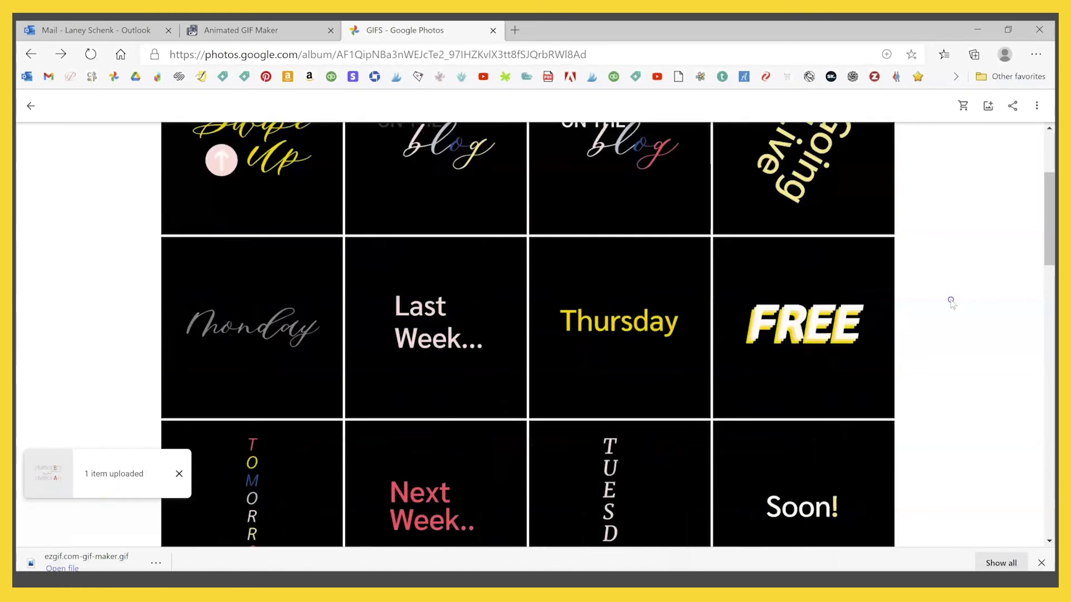
{"action": "scroll", "coordinate": [950, 303], "scroll_direction": "down", "scroll_amount": 7}
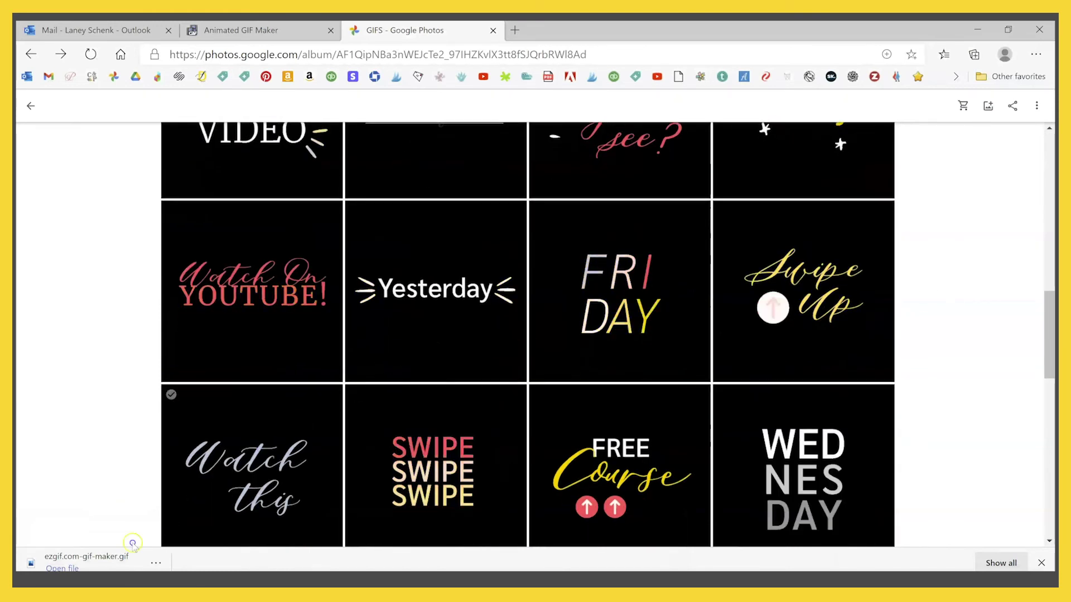
{"action": "scroll", "coordinate": [235, 411], "scroll_direction": "up", "scroll_amount": 13}
{"action": "left_click", "coordinate": [90, 54]}
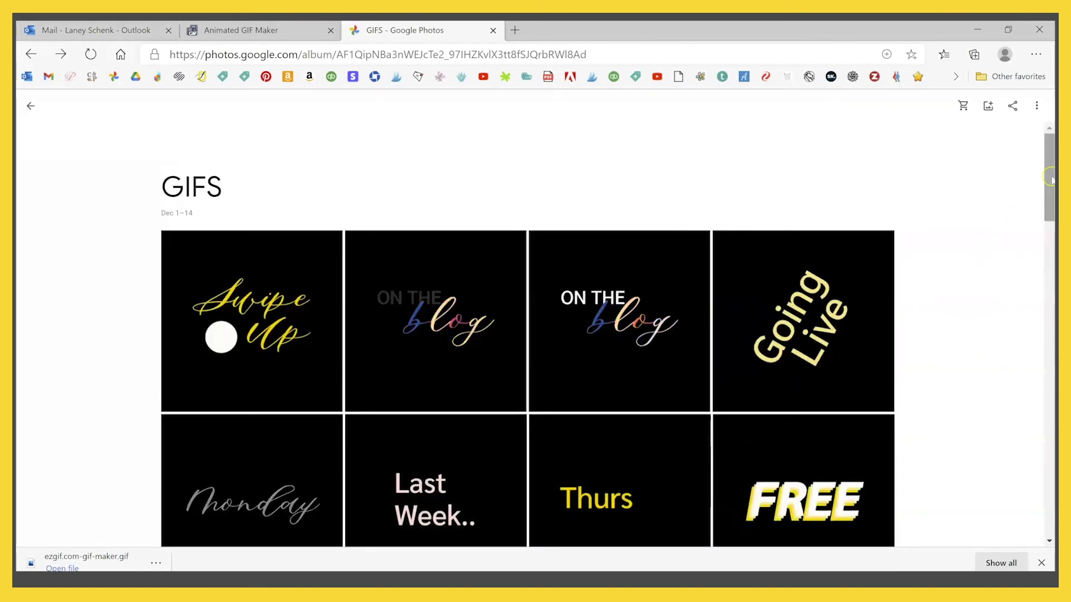
{"action": "scroll", "coordinate": [953, 259], "scroll_direction": "down", "scroll_amount": 8}
{"action": "scroll", "coordinate": [324, 545], "scroll_direction": "down", "scroll_amount": 10}
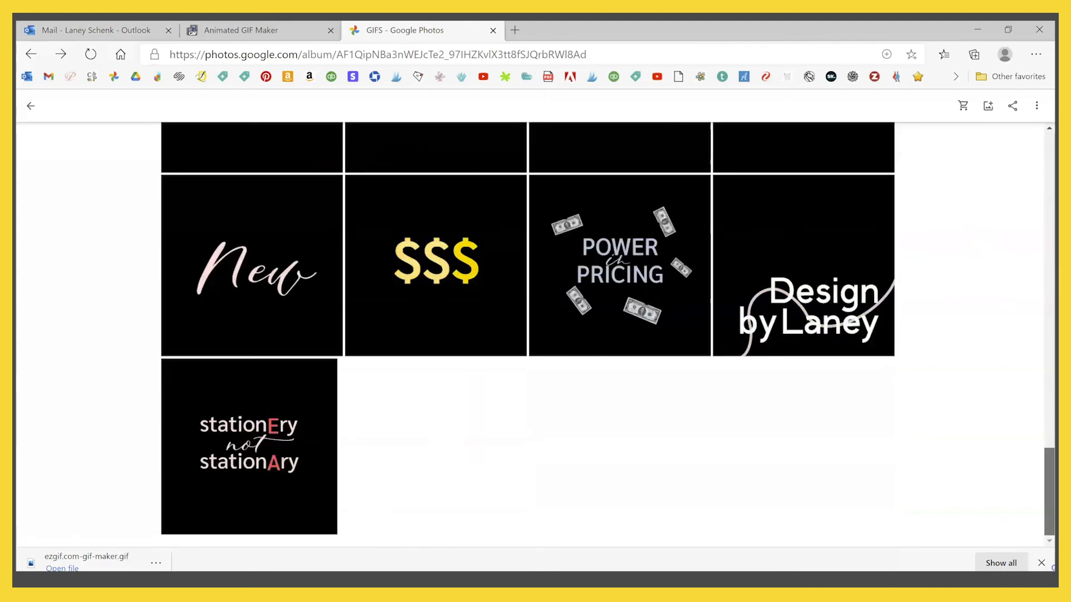
{"action": "left_click", "coordinate": [213, 452]}
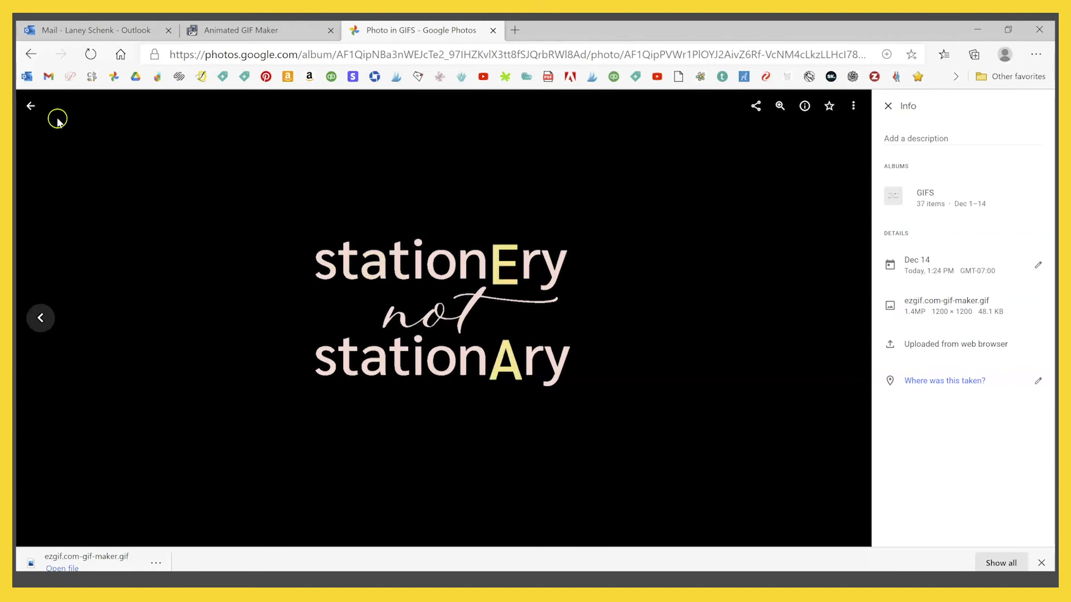
Return from the full-size GIF to the GIFS album grid
{"action": "left_click", "coordinate": [36, 110]}
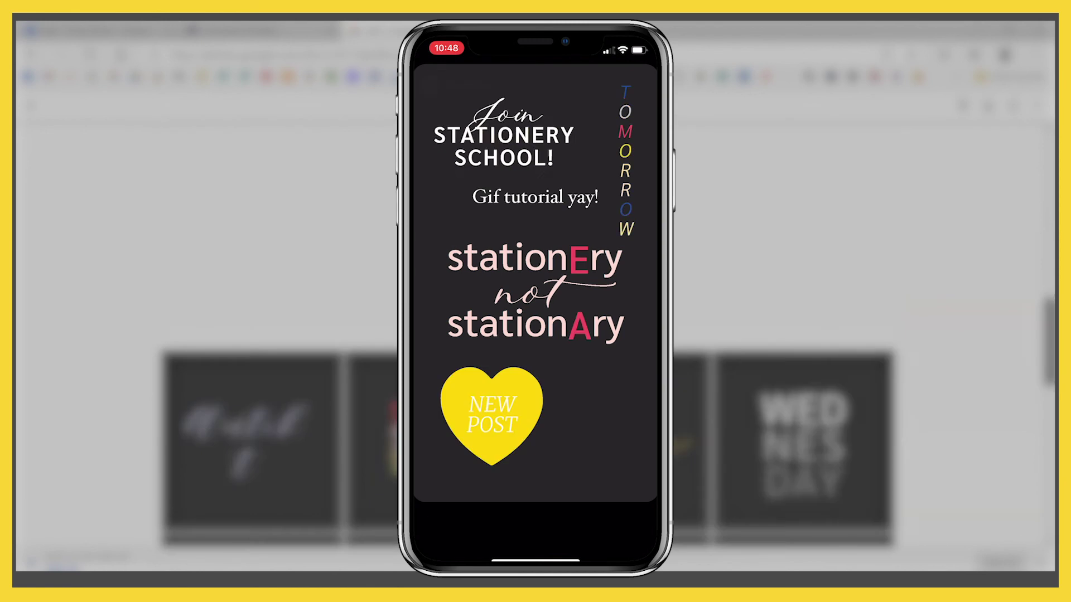
{"action": "scroll", "coordinate": [952, 258], "scroll_direction": "up", "scroll_amount": 5}
Open the stationEry not stationAry GIF at the bottom of the GIFS album, showing 1200 × 1200, 48.1 KB
{"action": "left_click_drag", "start_coordinate": [1051, 180], "coordinate": [1052, 567]}
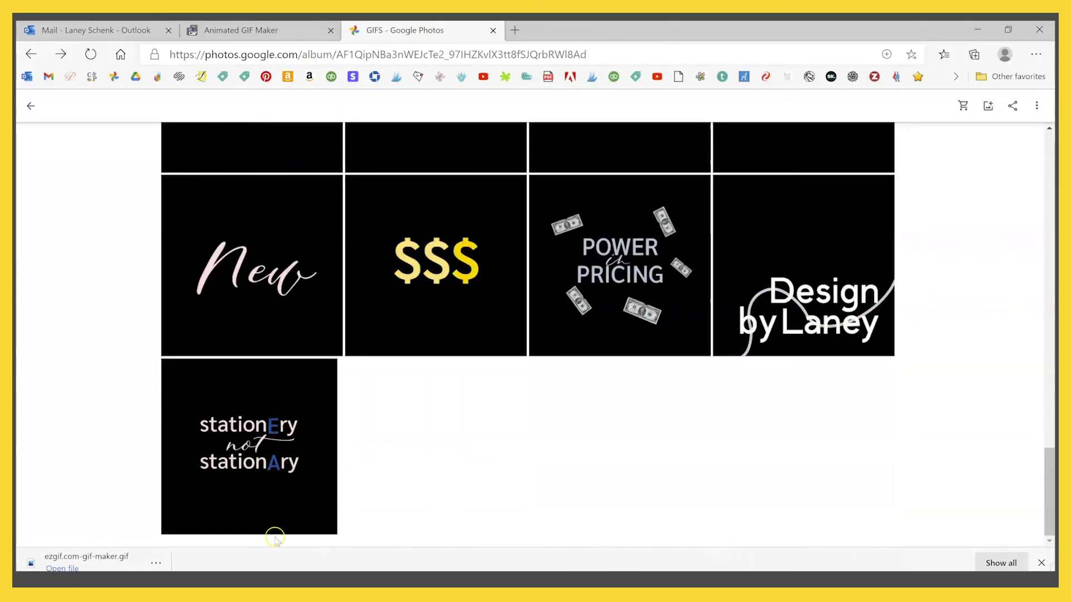
{"action": "left_click", "coordinate": [214, 455]}
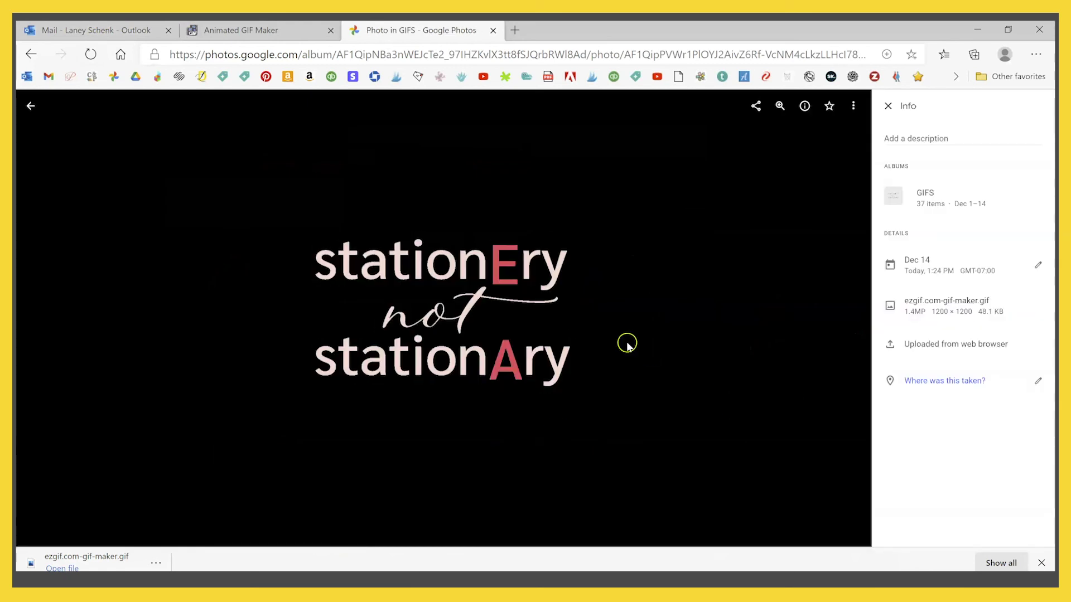